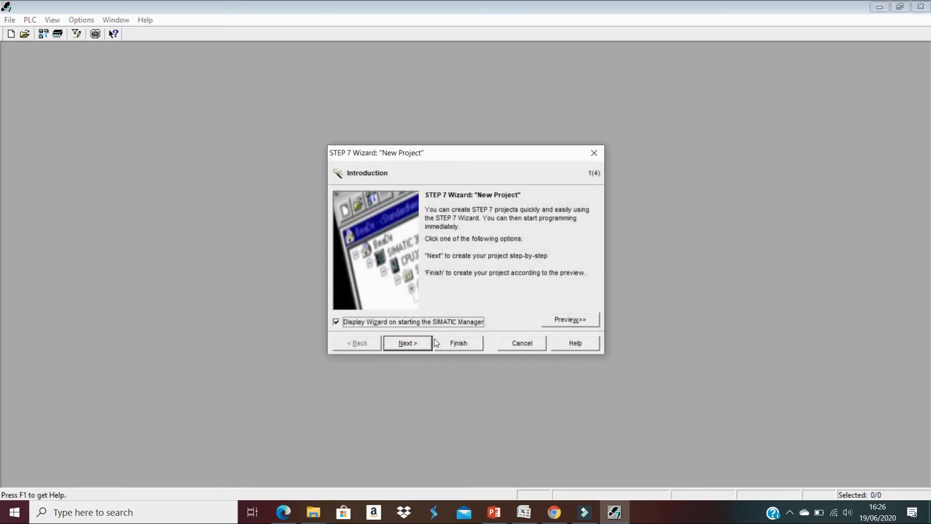
- Dismiss the new project wizard and open the hardware configuration of the SIMATIC 400(1) station in the programtraining project
click(513, 345)
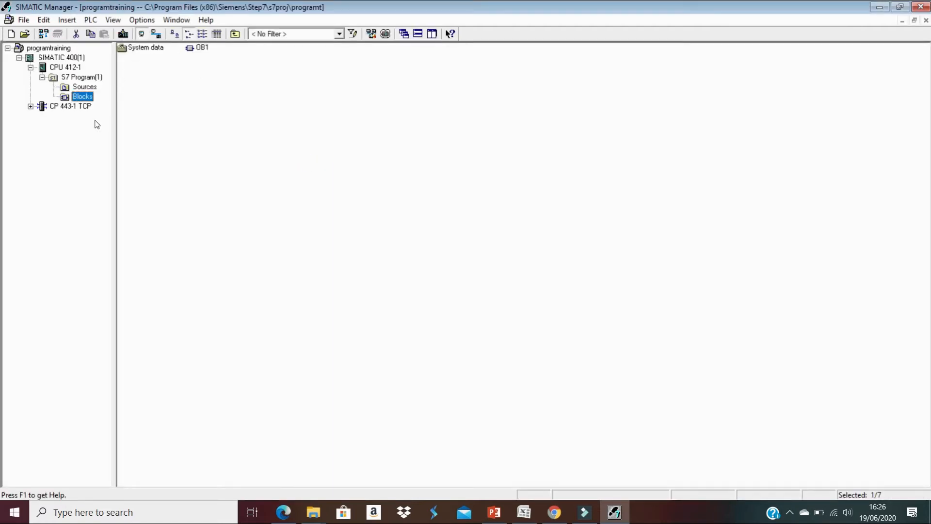
click(68, 58)
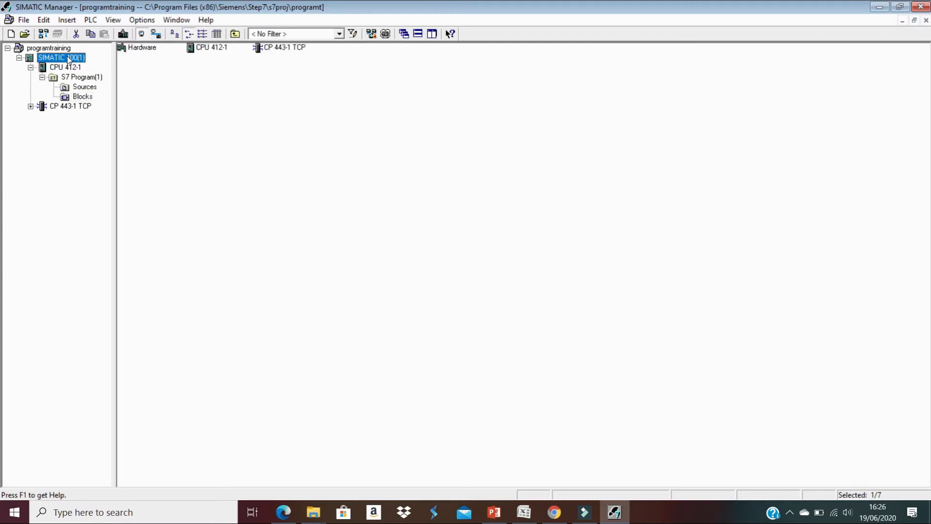
click(141, 50)
double_click(141, 51)
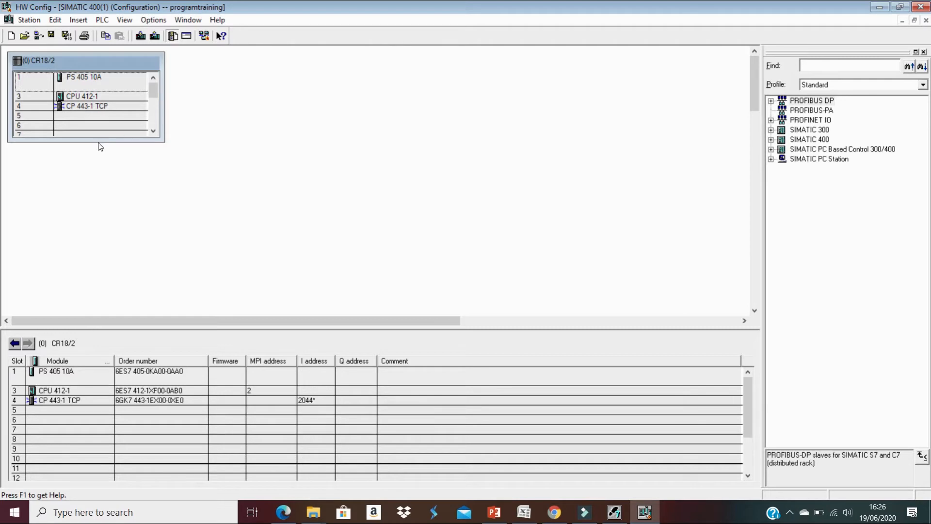
- Enlarge the CR18/2 rack view to show more slots and check its power supply, CPU and communication modules
drag(109, 142, 110, 204)
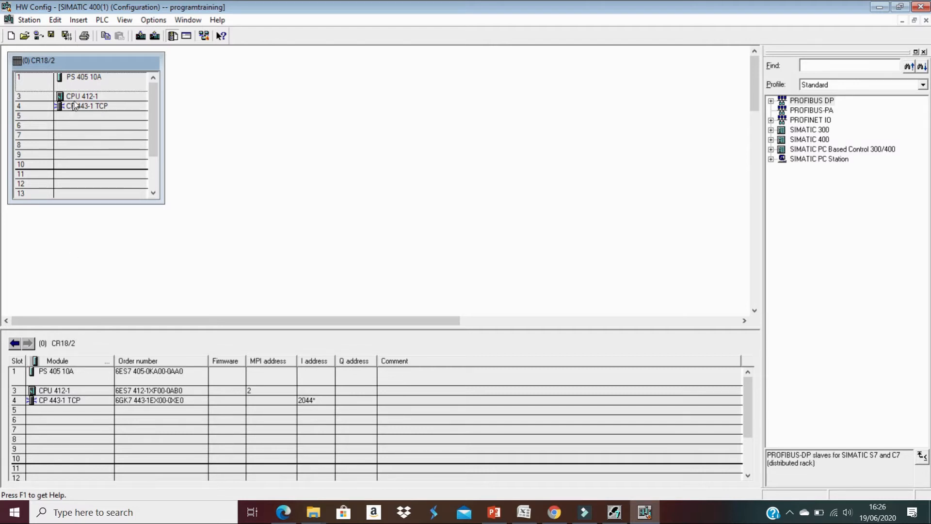
click(86, 80)
click(86, 97)
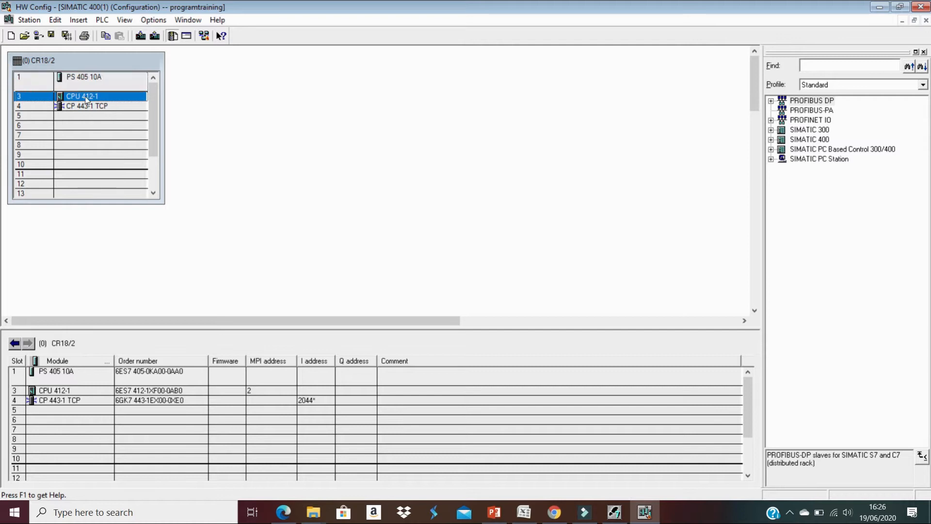
click(83, 111)
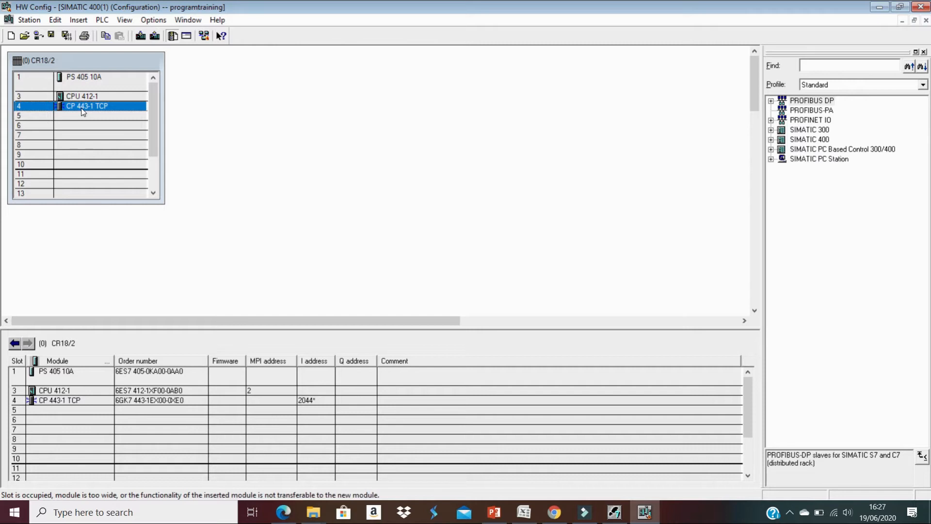
- Insert an AI16x13Bit analog input module from the SM-400 AI-400 family into slot 5 of the rack
click(80, 121)
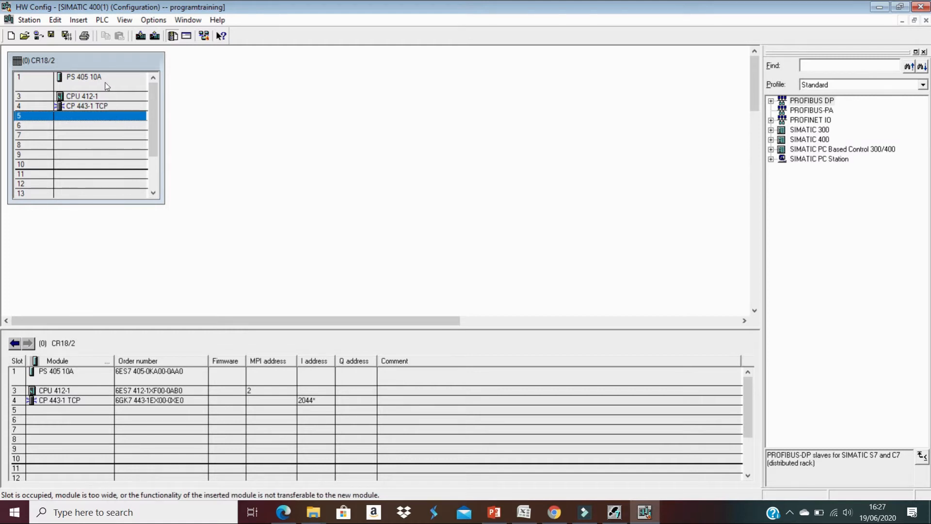
right_click(85, 121)
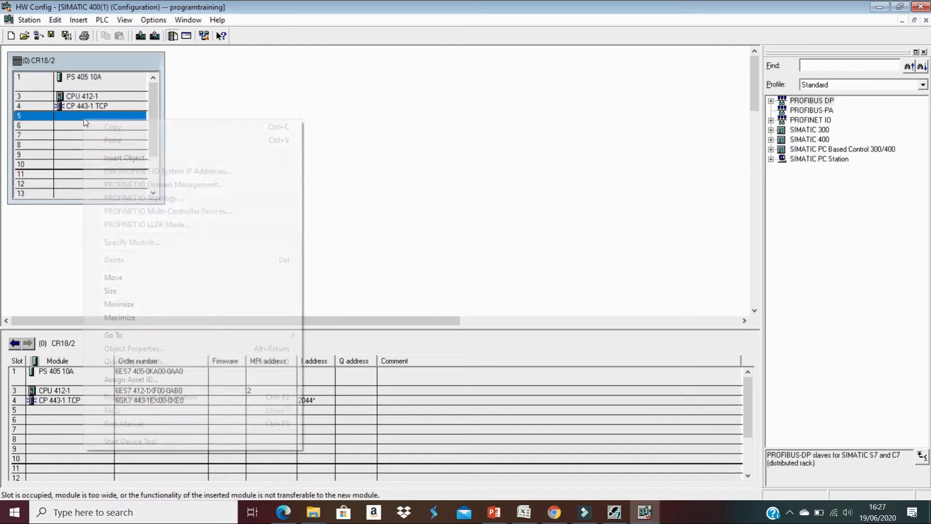
click(115, 158)
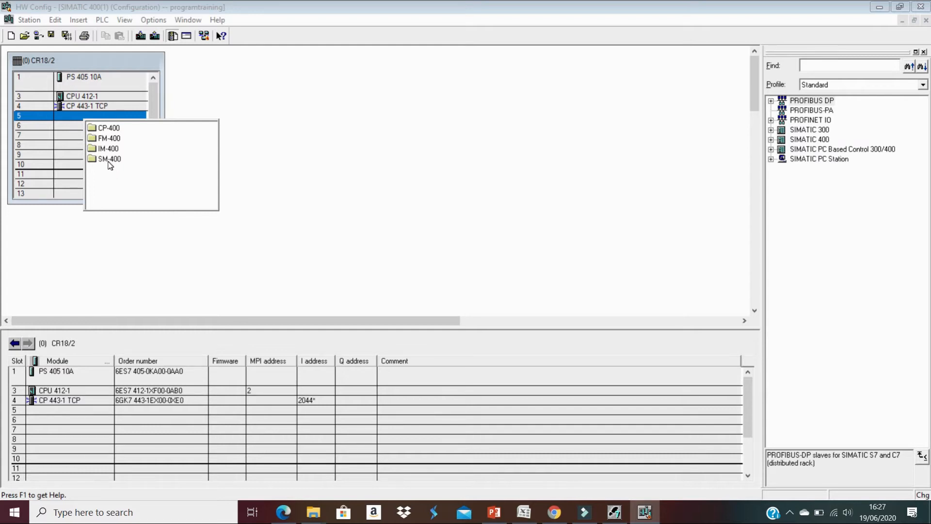
mouse_move(107, 161)
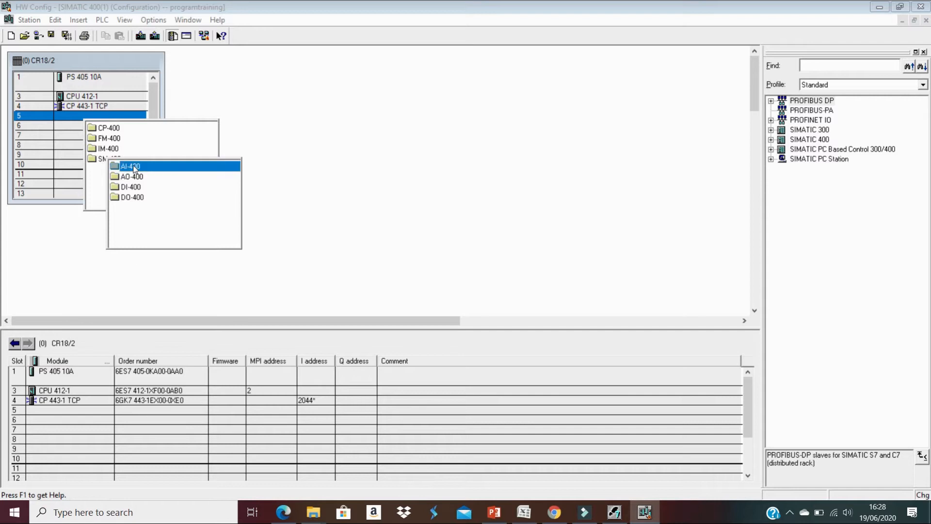
mouse_move(135, 167)
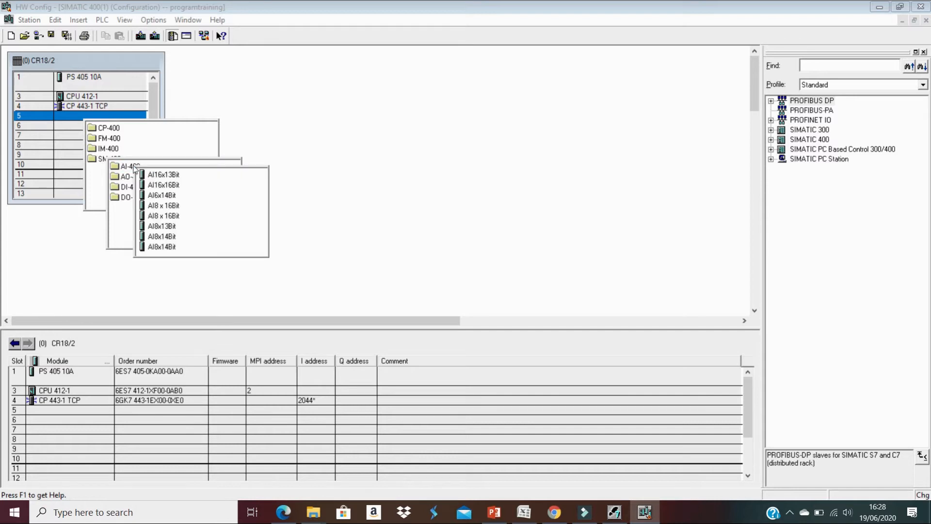
click(167, 175)
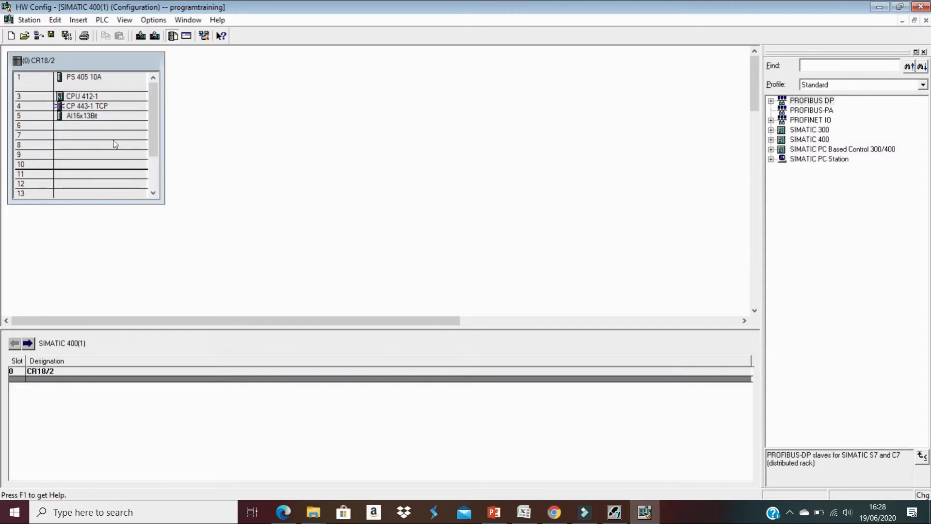
- Give the slot 5 analog input module the comment INPUT1 and set its input start address to 256
click(102, 119)
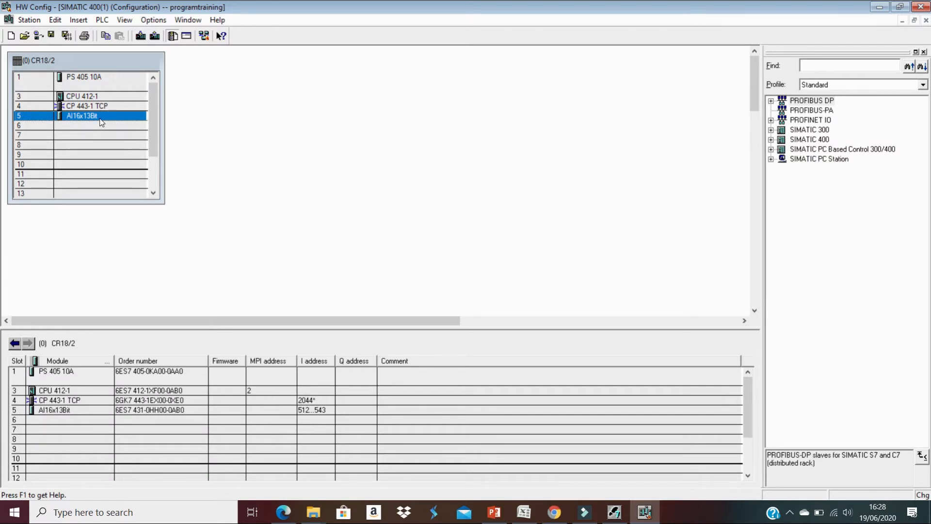
double_click(102, 120)
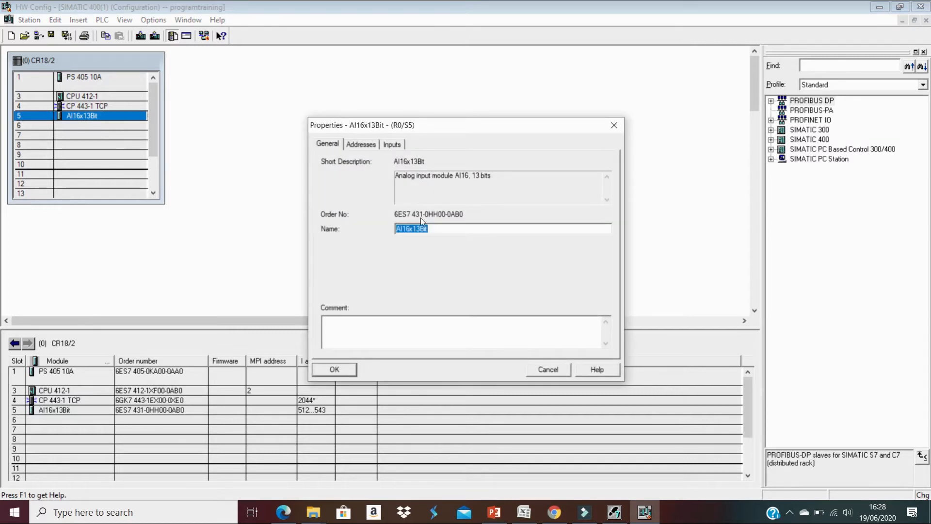
click(349, 326)
text(INPUT1)
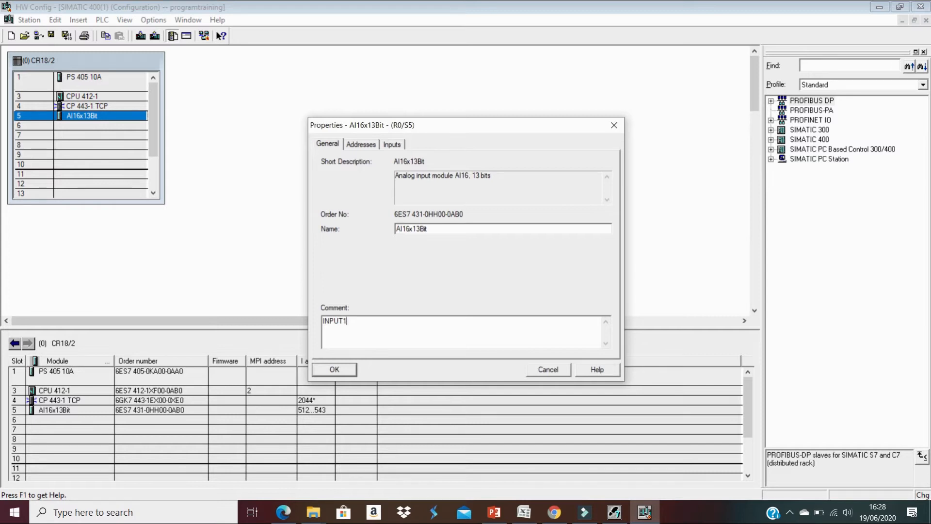
click(361, 144)
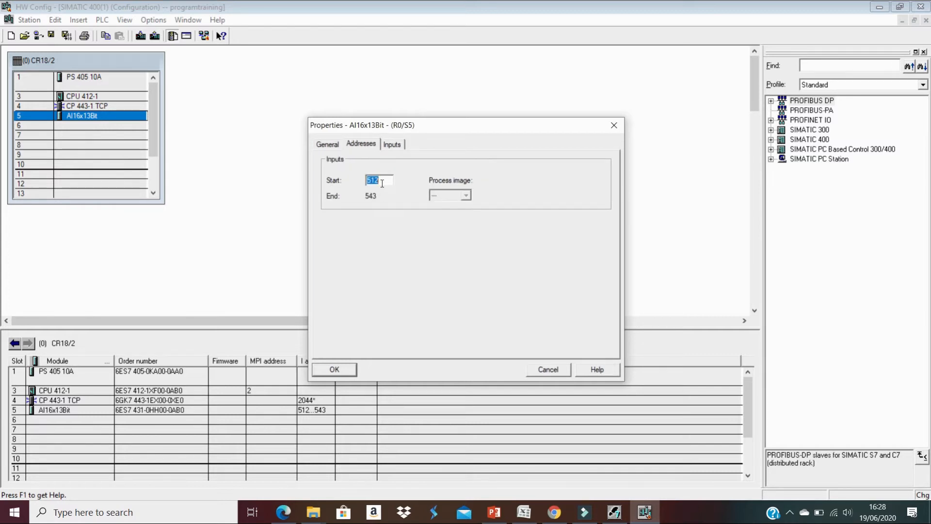
text(256)
click(345, 370)
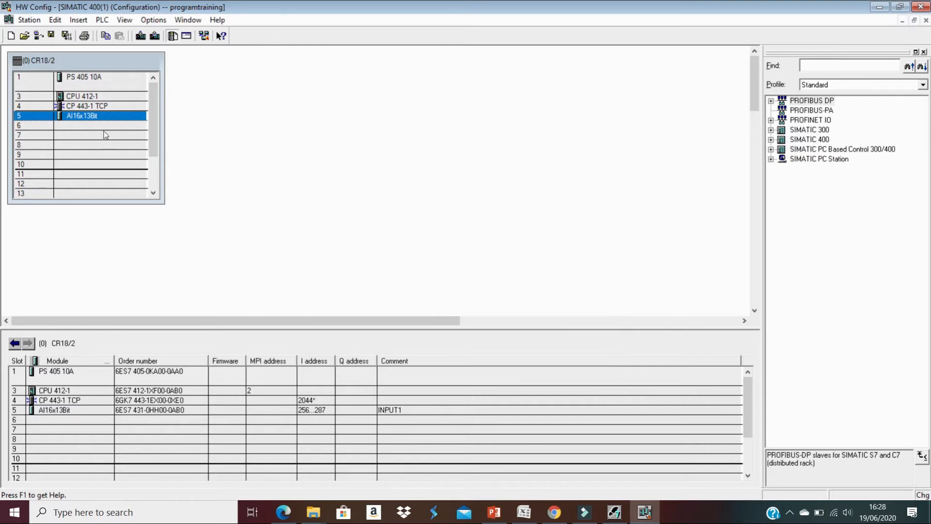
- Set the input start address of the AI16x13Bit module in slot 5 to 512
right_click(108, 118)
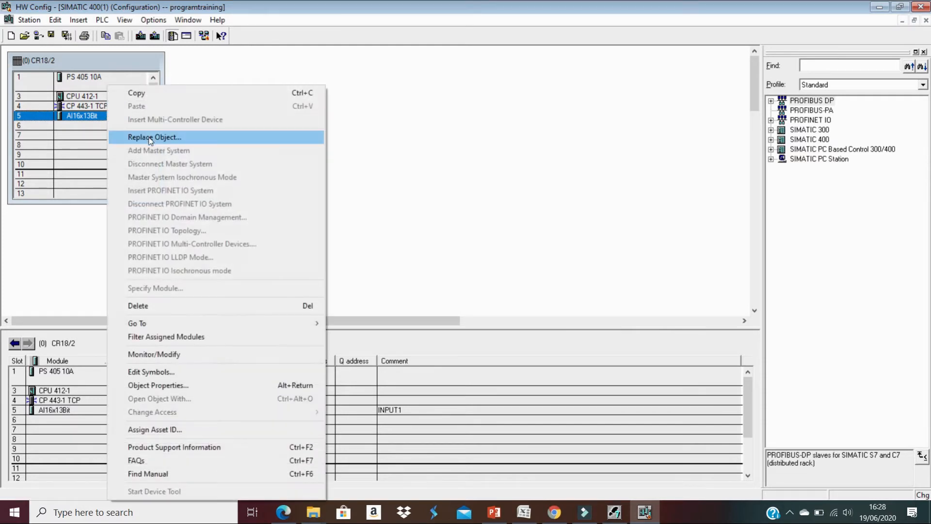
double_click(85, 116)
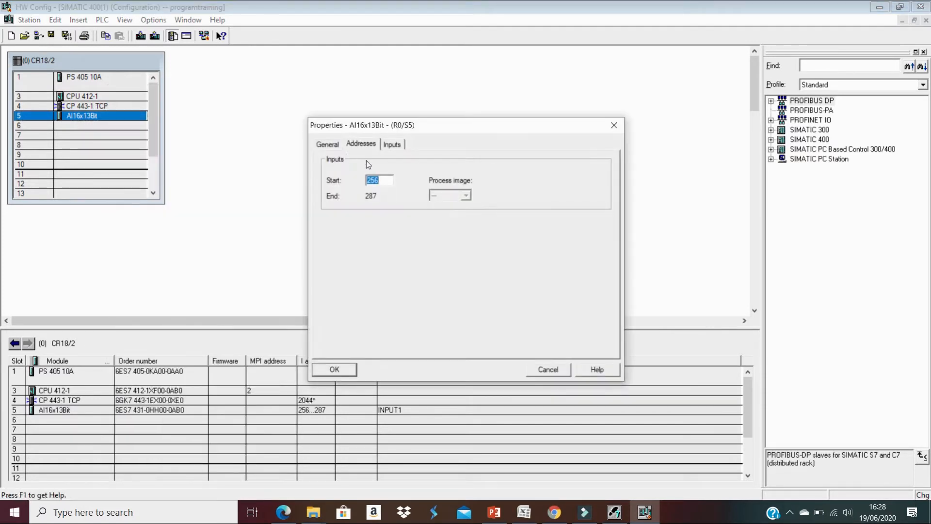
text(512)
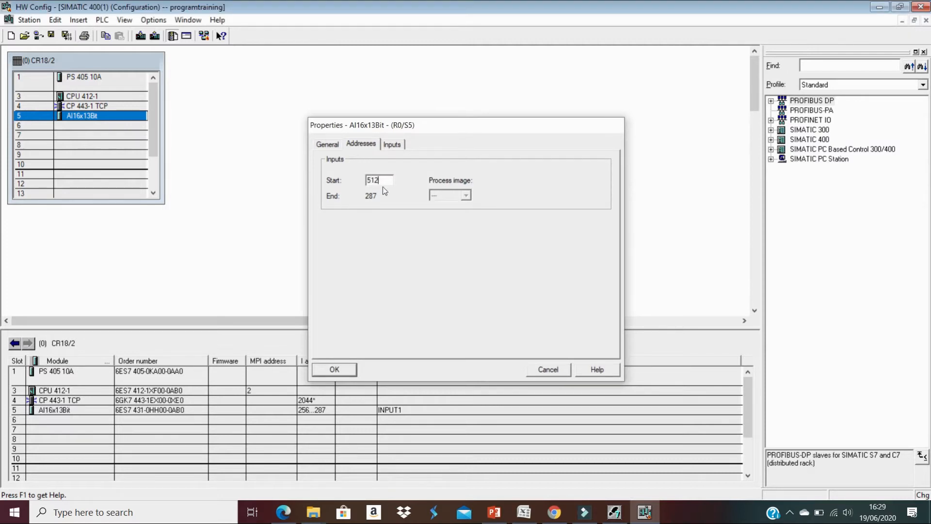
key(Return)
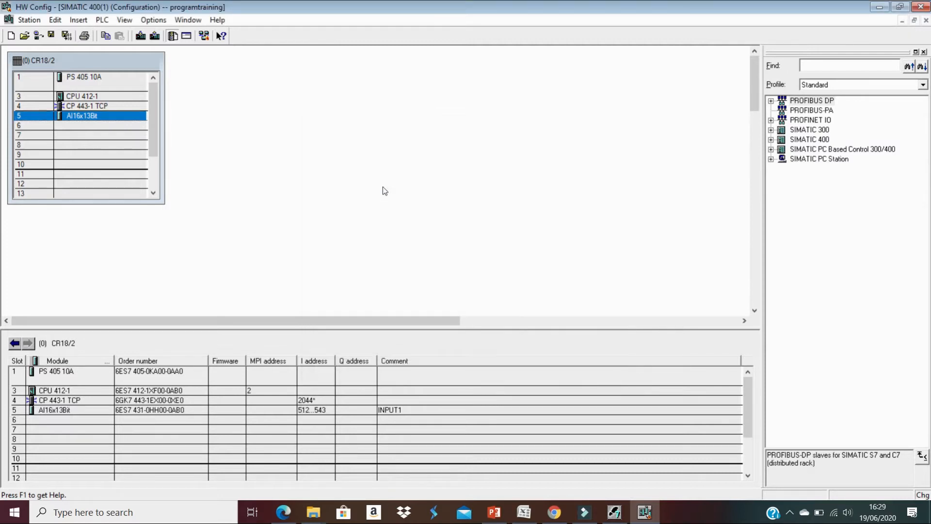
- Review the slot 5 module's address and input properties, including the measuring range and measuring type options for input 0
right_click(111, 120)
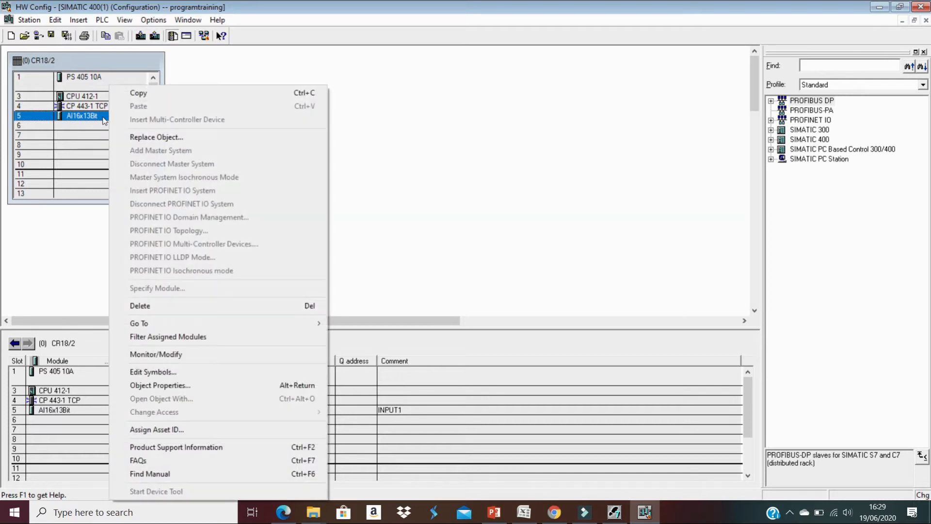
double_click(103, 117)
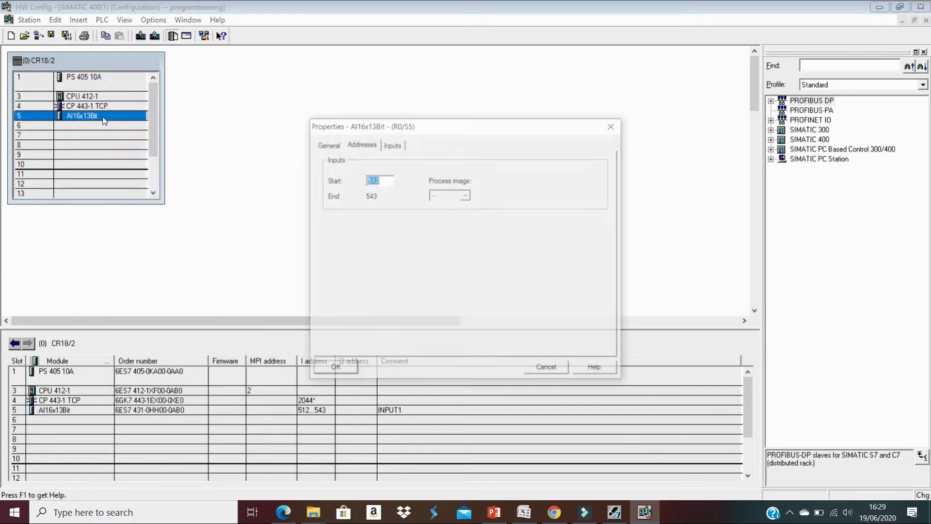
click(390, 146)
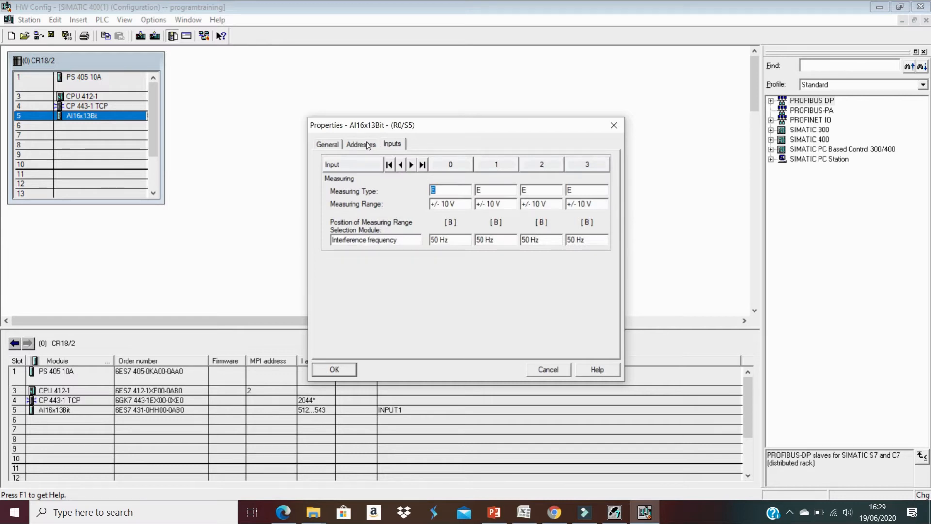
click(366, 143)
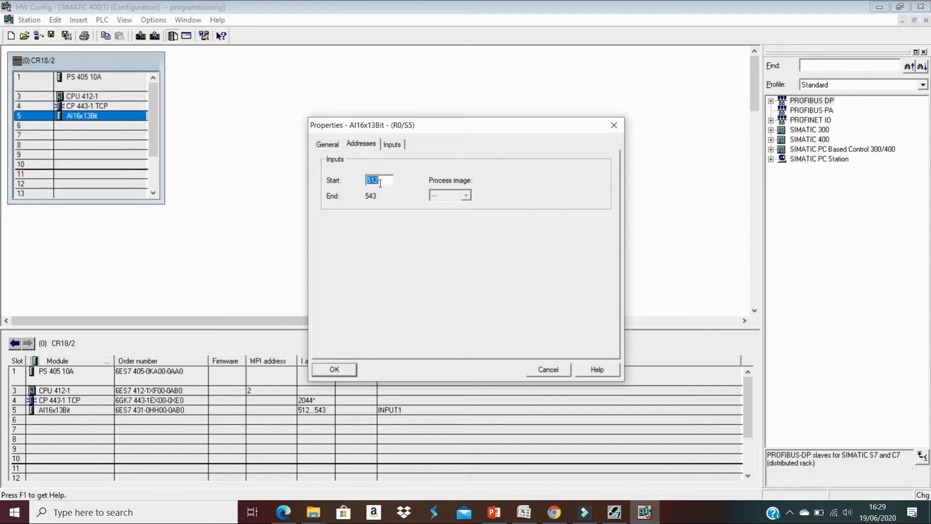
click(393, 144)
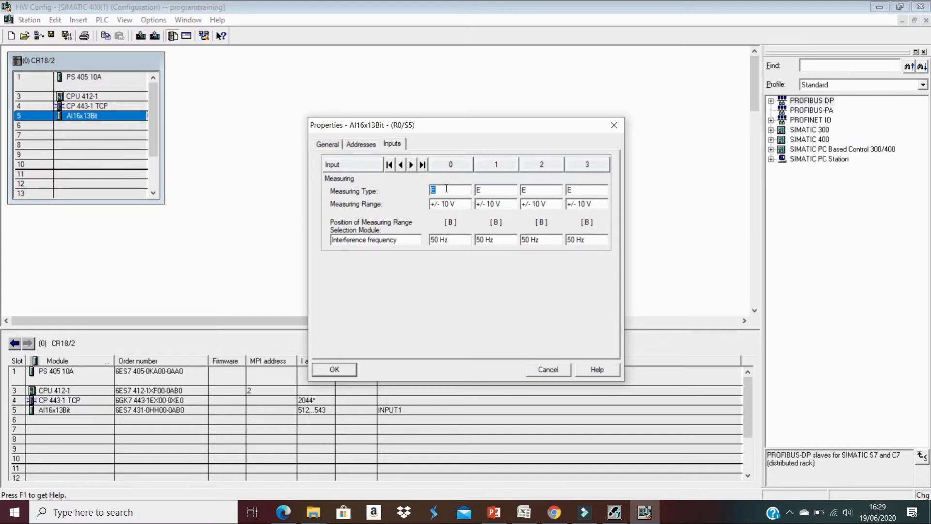
click(459, 206)
click(458, 205)
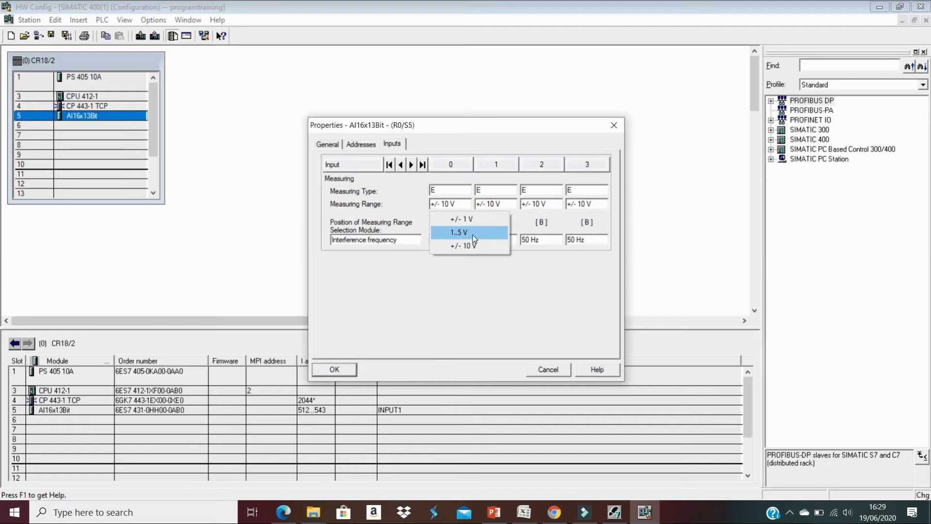
click(438, 190)
click(437, 191)
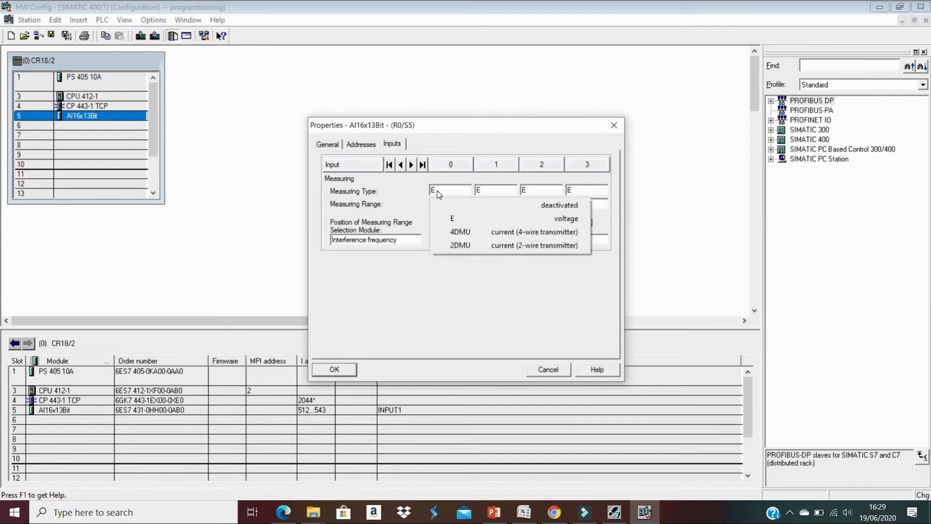
click(452, 168)
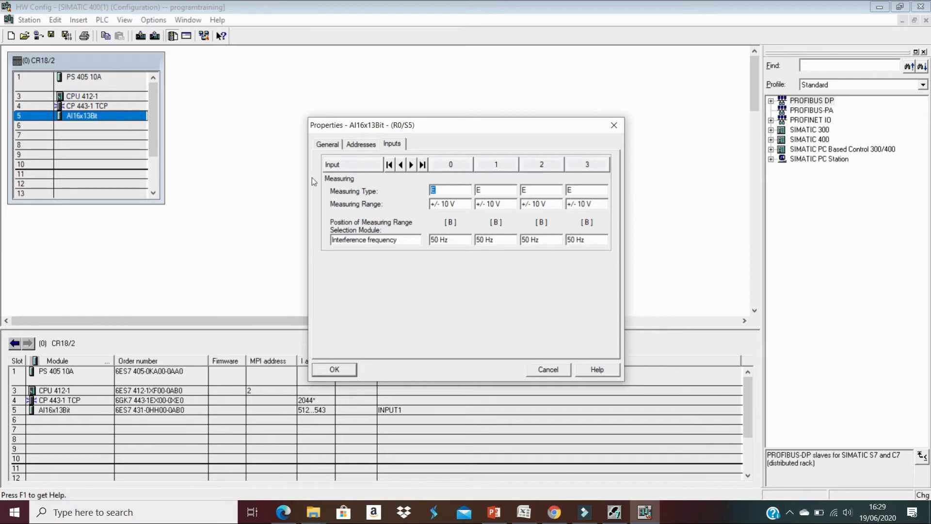
- Look through the analog module's input channels from the last one back to input 0
click(423, 165)
click(401, 165)
click(401, 165)
click(401, 165)
click(400, 165)
click(401, 165)
click(401, 165)
click(401, 165)
click(400, 165)
click(400, 165)
click(401, 165)
click(400, 165)
click(401, 165)
- Set input 0 to 4DMU current (4-wire transmitter) with a 4..20 mA measuring range, and deactivate input 1
click(460, 191)
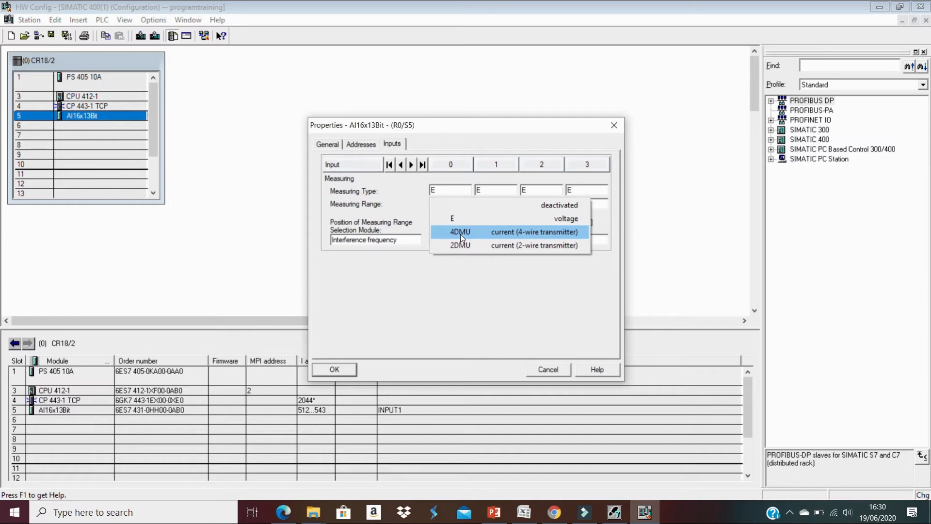
click(460, 232)
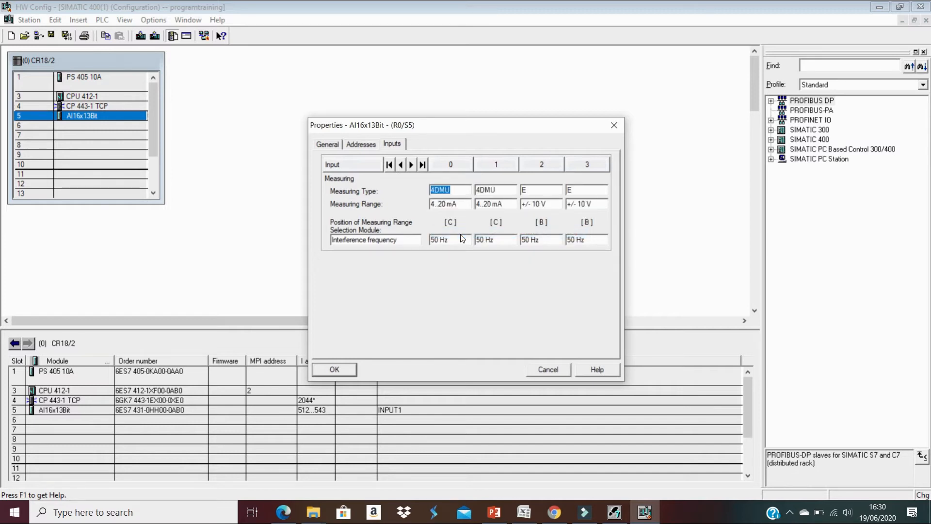
click(463, 204)
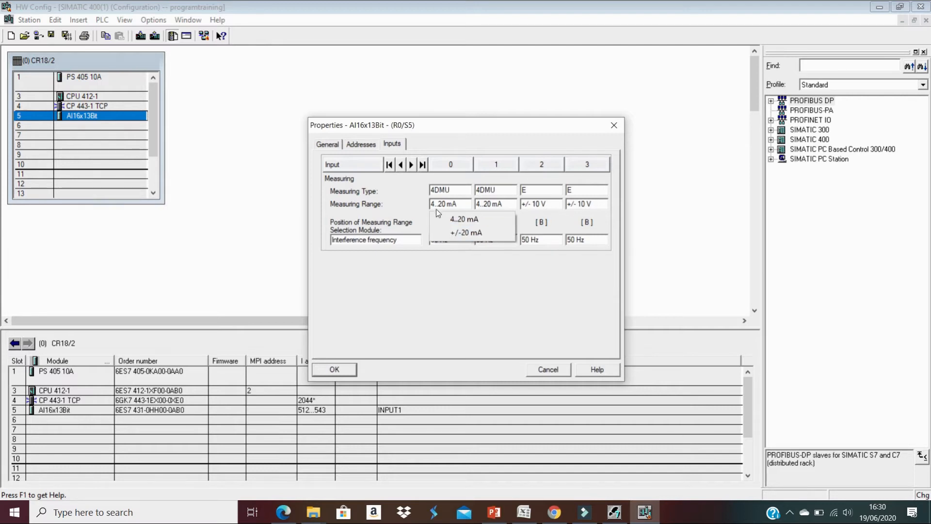
click(464, 220)
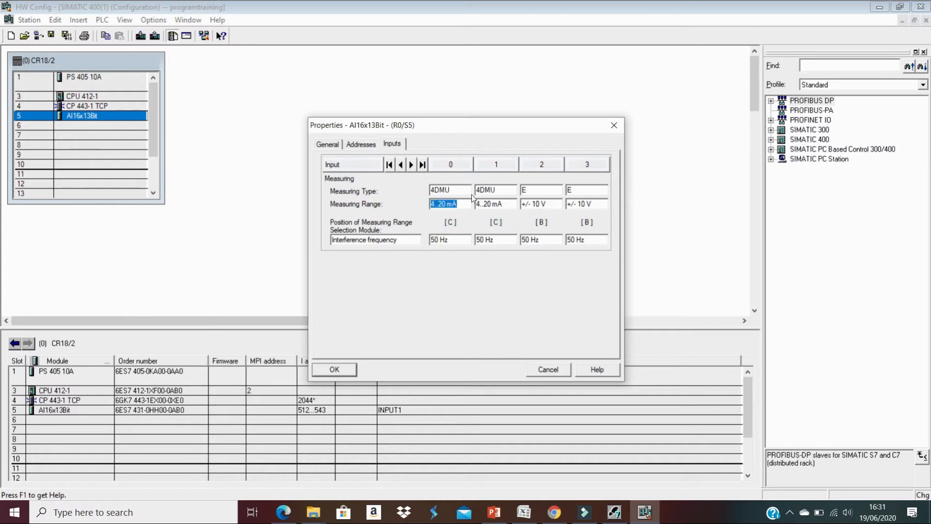
click(498, 190)
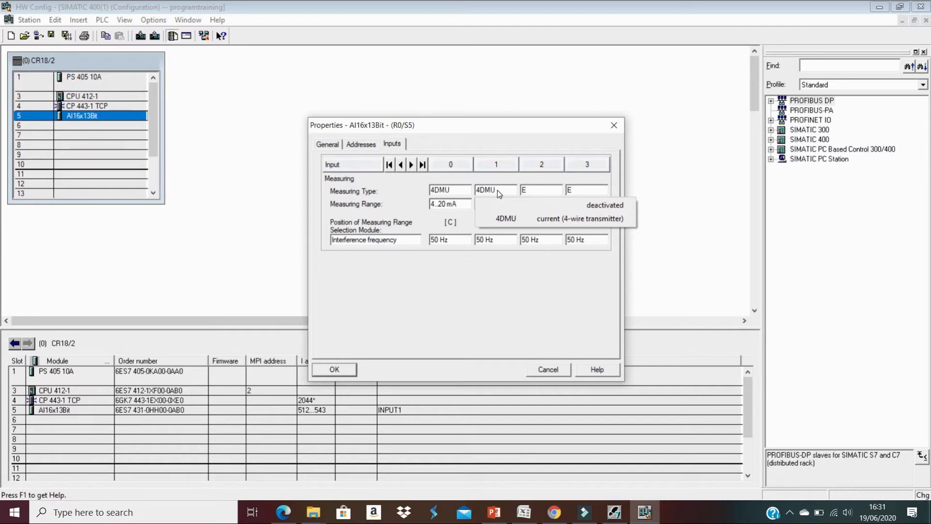
click(590, 209)
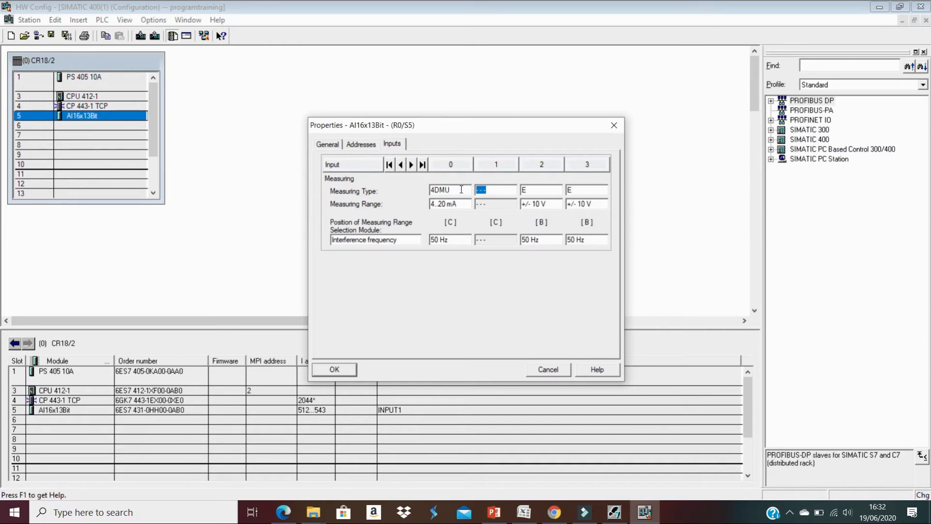
- Set the measuring type of input 1 to 4DMU current (4-wire transmitter)
click(487, 191)
click(487, 192)
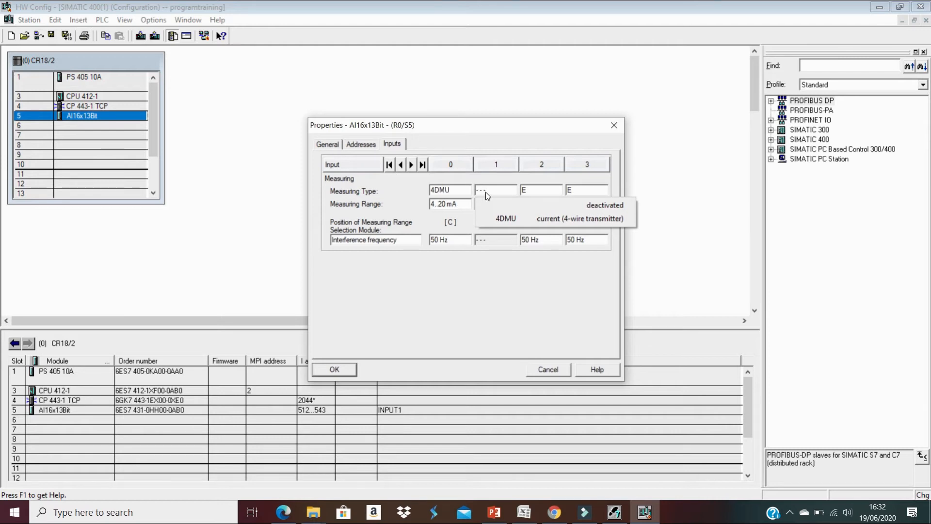
click(491, 194)
click(502, 218)
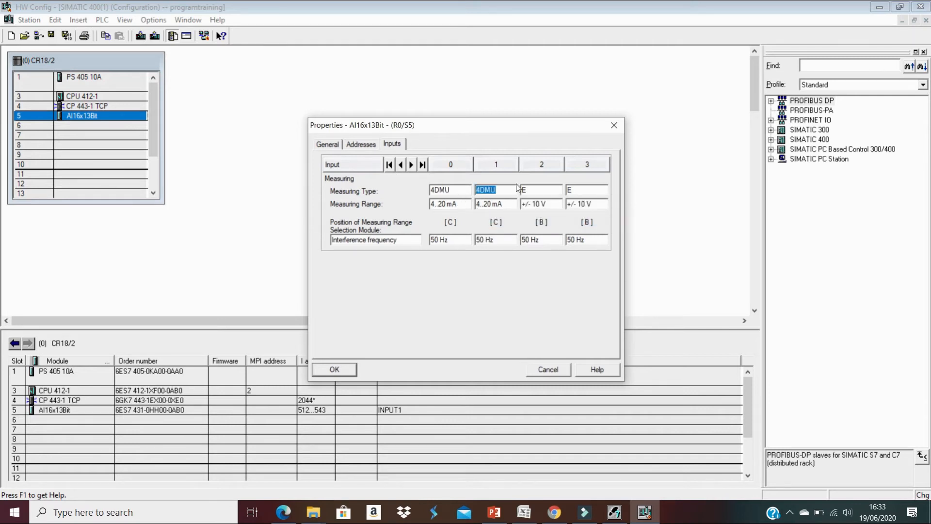
- Compare the measuring type options offered for inputs 2, 0 and 1, keeping 4DMU selected for input 1
click(528, 191)
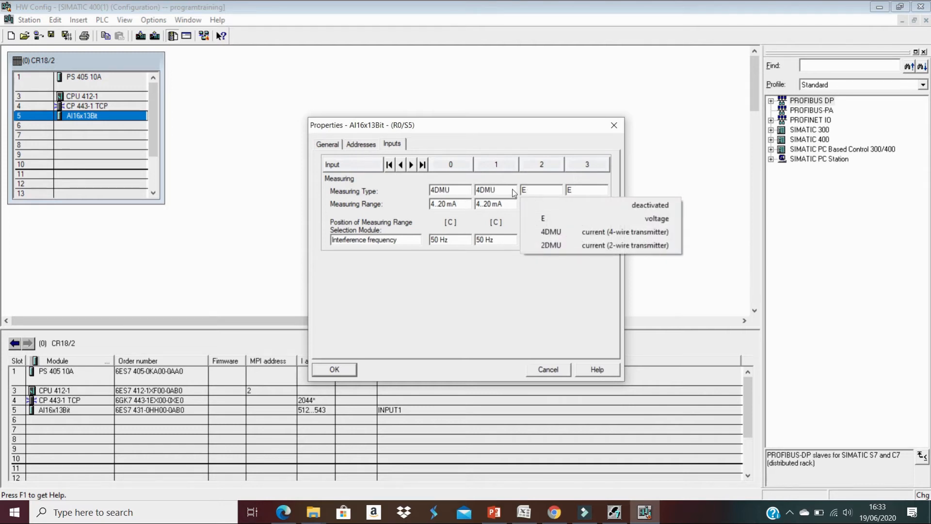
click(449, 190)
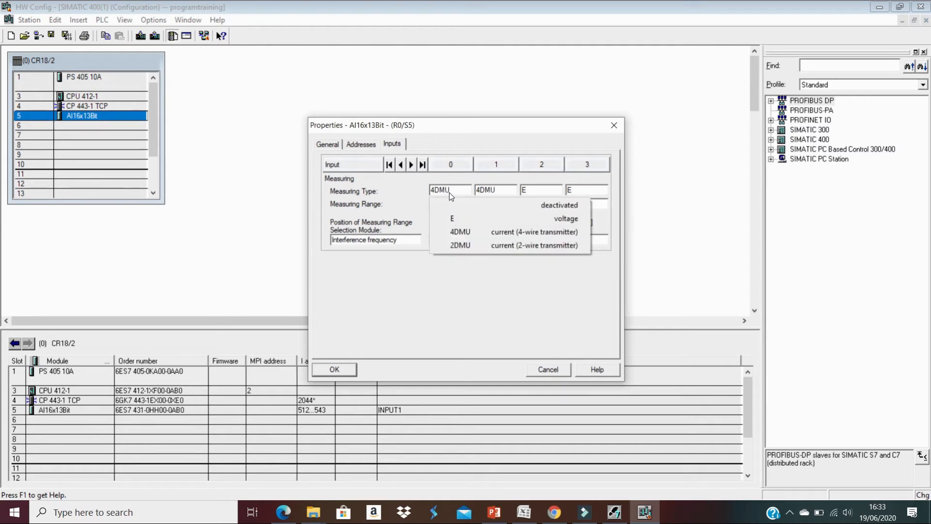
click(509, 193)
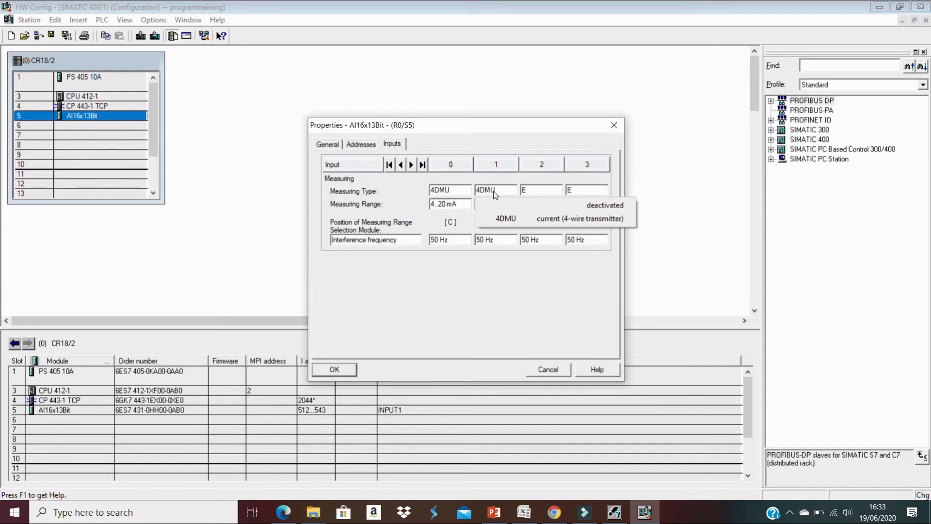
click(549, 220)
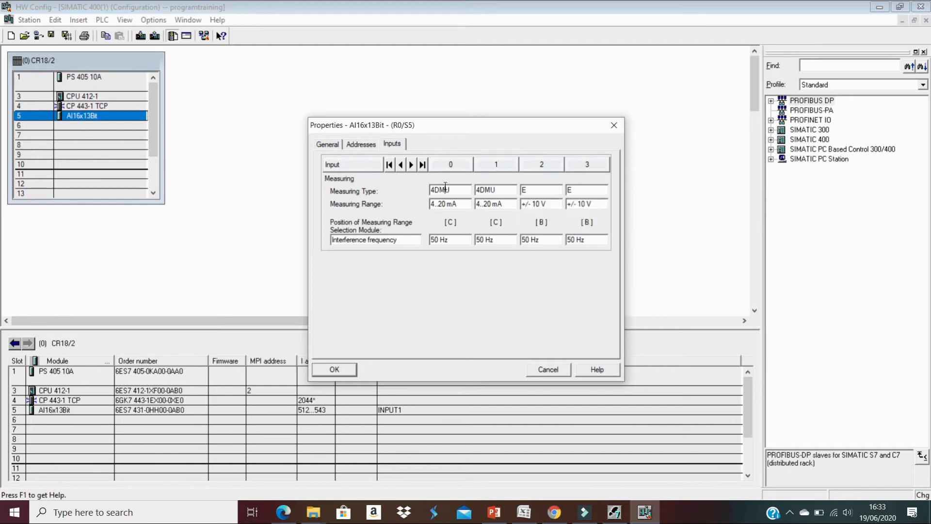
- Set the measuring type of inputs 0 and 1 to E (voltage)
click(452, 190)
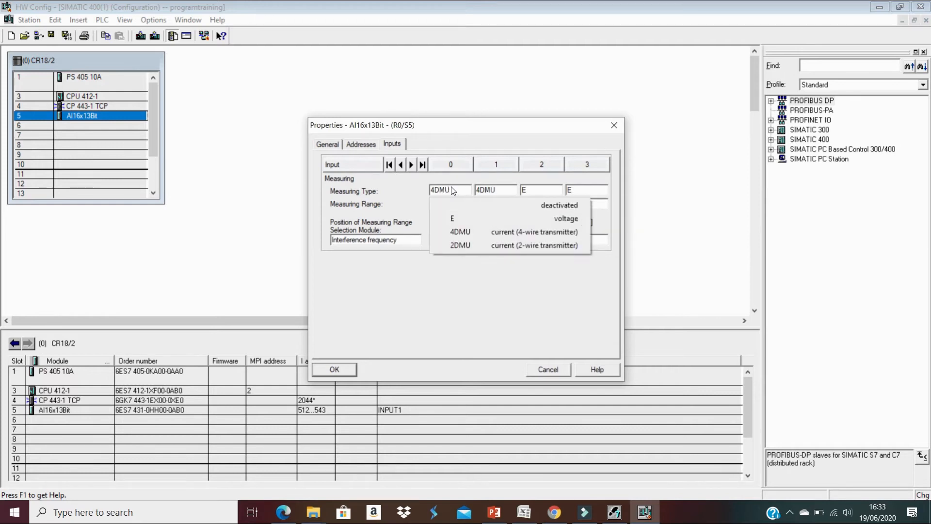
click(457, 220)
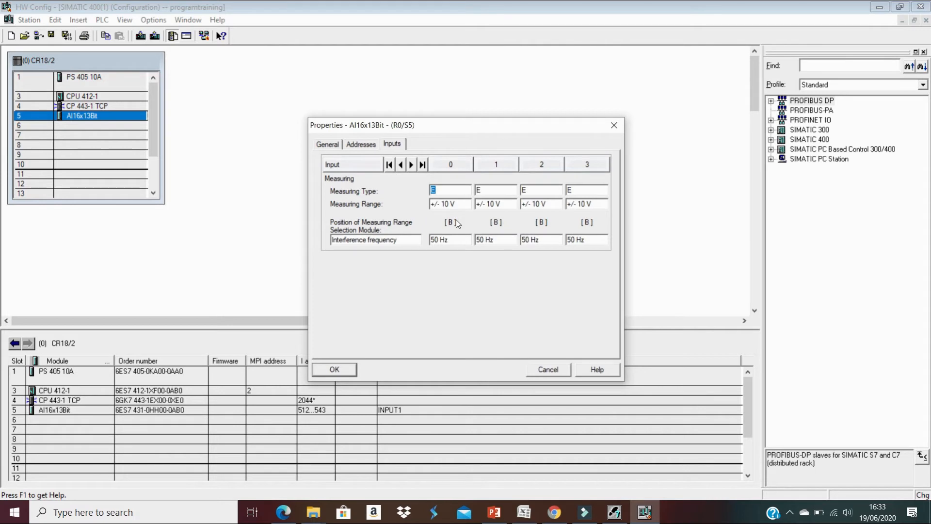
click(486, 194)
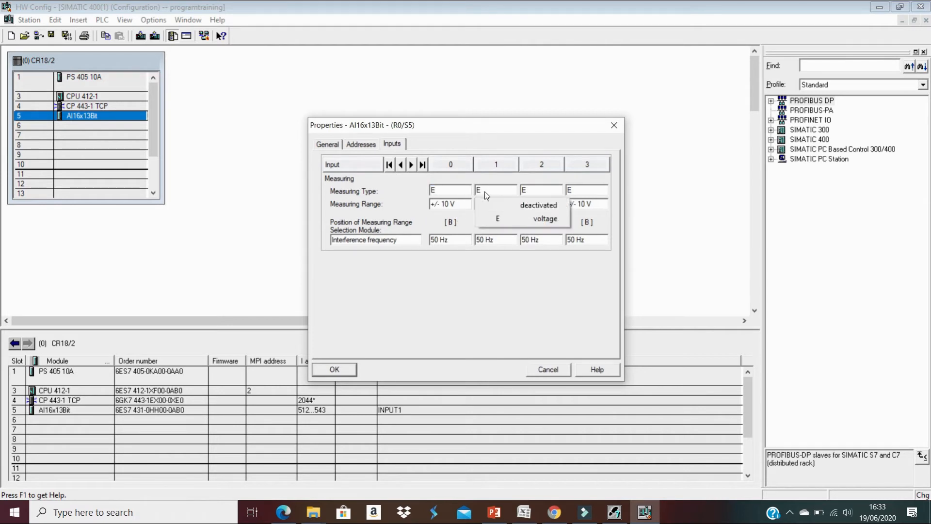
click(505, 216)
click(445, 190)
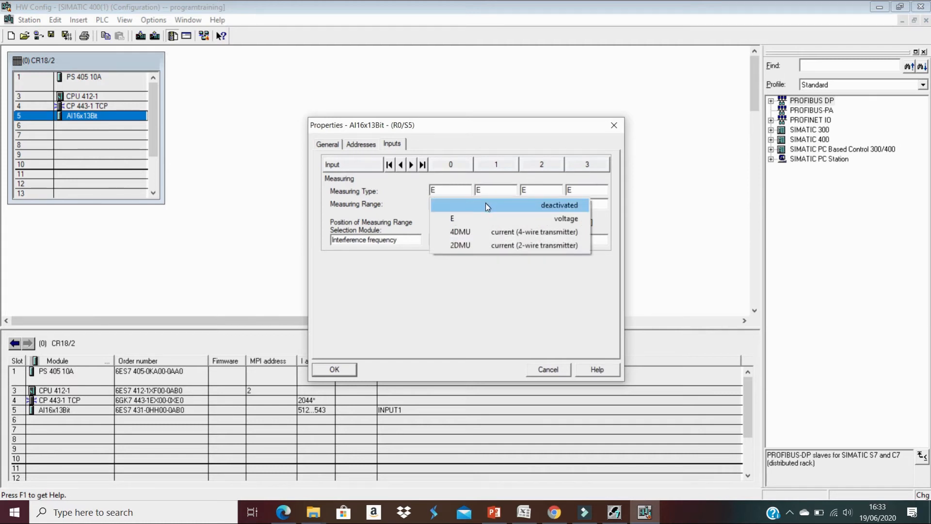
click(467, 217)
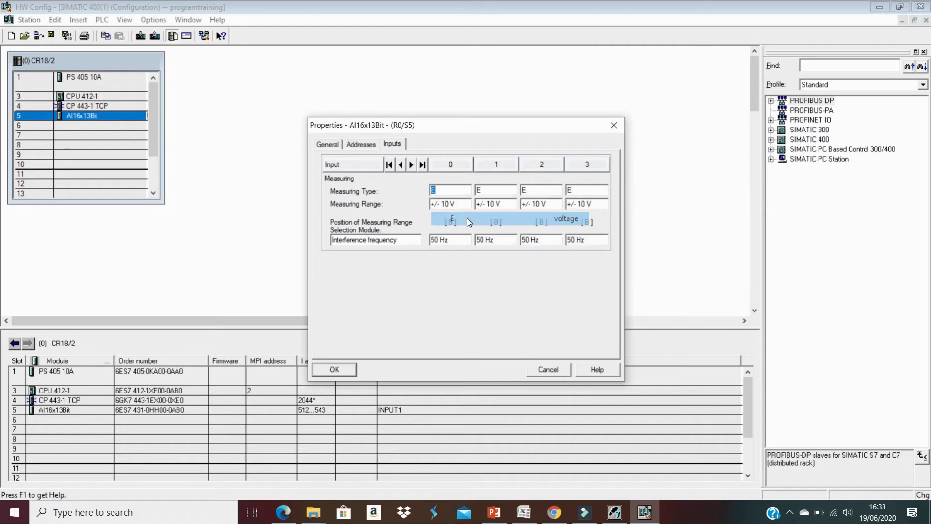
- Compare the available measuring type options across inputs 0 to 3 of the analog input module
click(486, 190)
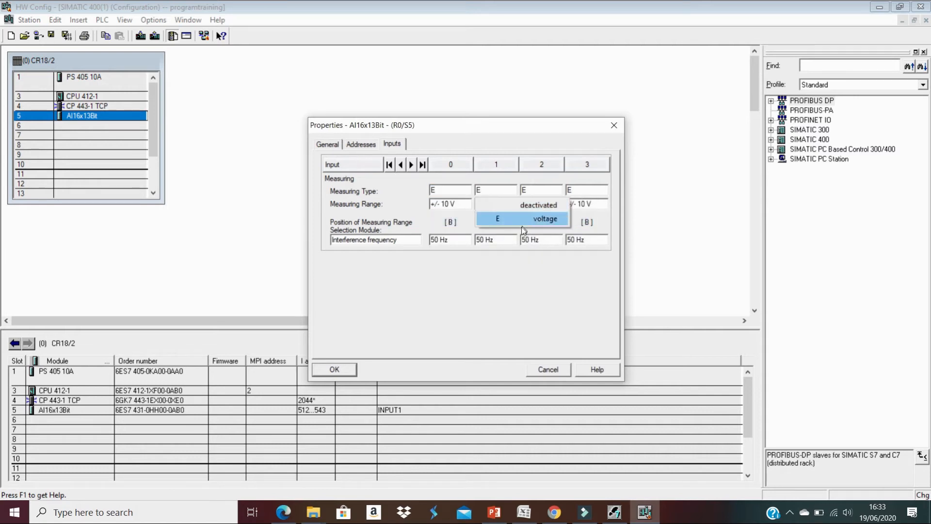
click(439, 189)
click(442, 188)
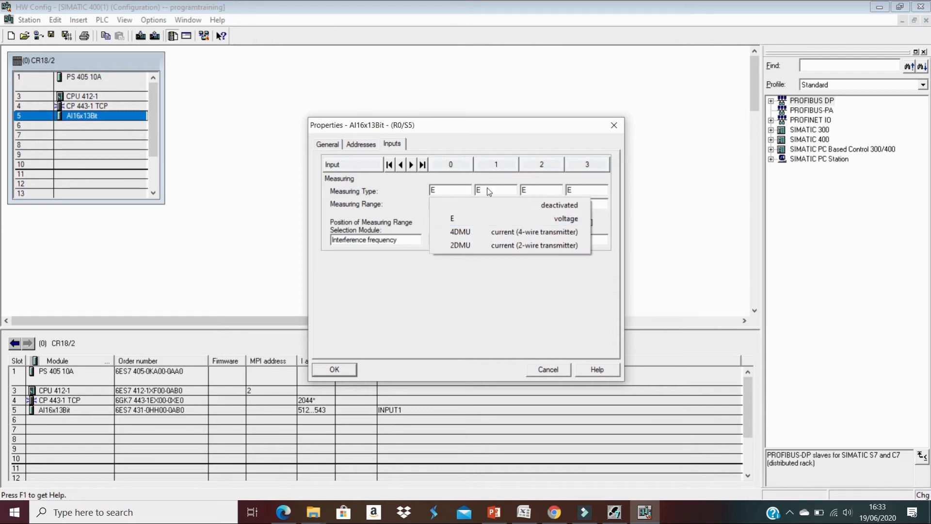
click(537, 191)
click(537, 191)
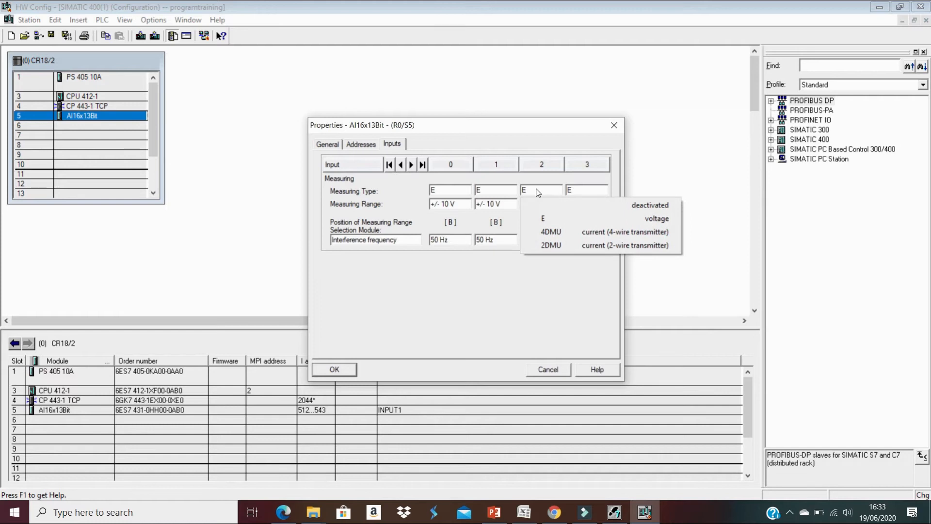
click(595, 192)
click(595, 193)
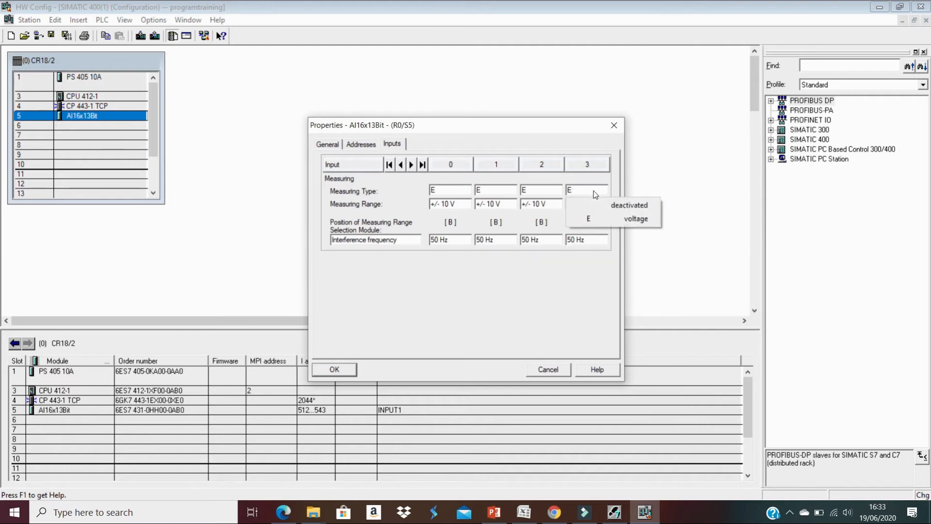
click(543, 192)
click(542, 192)
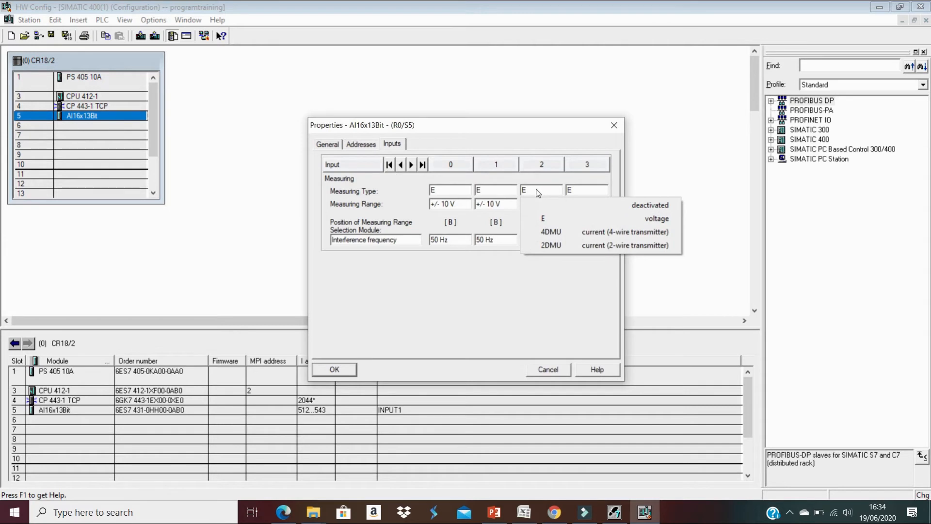
click(594, 192)
click(593, 193)
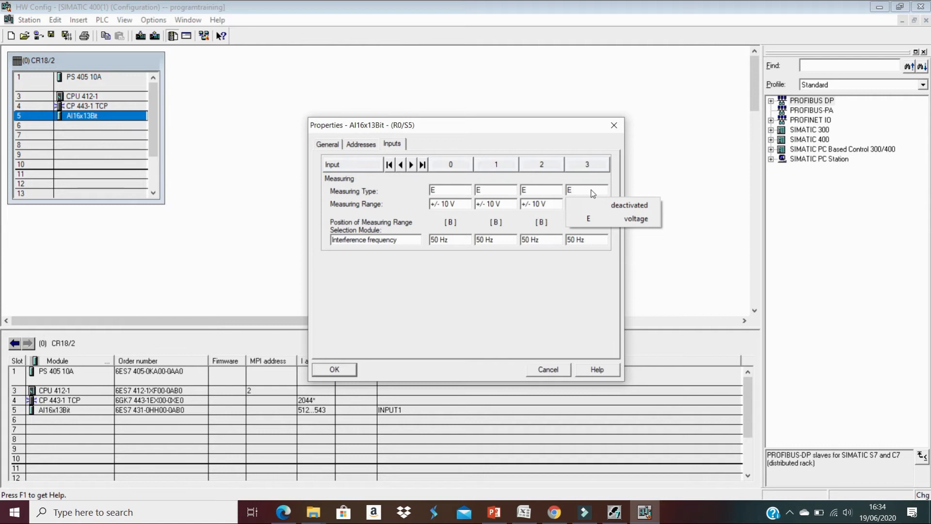
- Accept the input channel settings of the AI16x13Bit module in slot 5
click(412, 165)
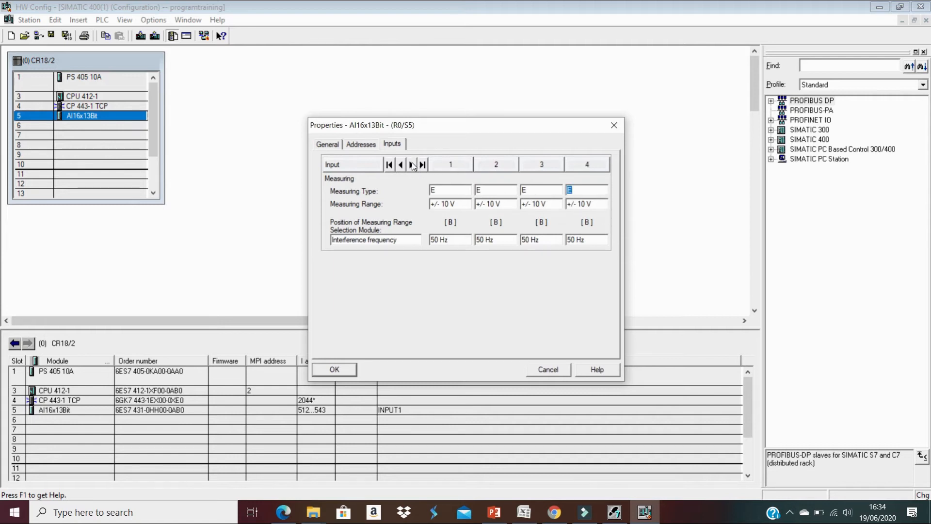
click(334, 370)
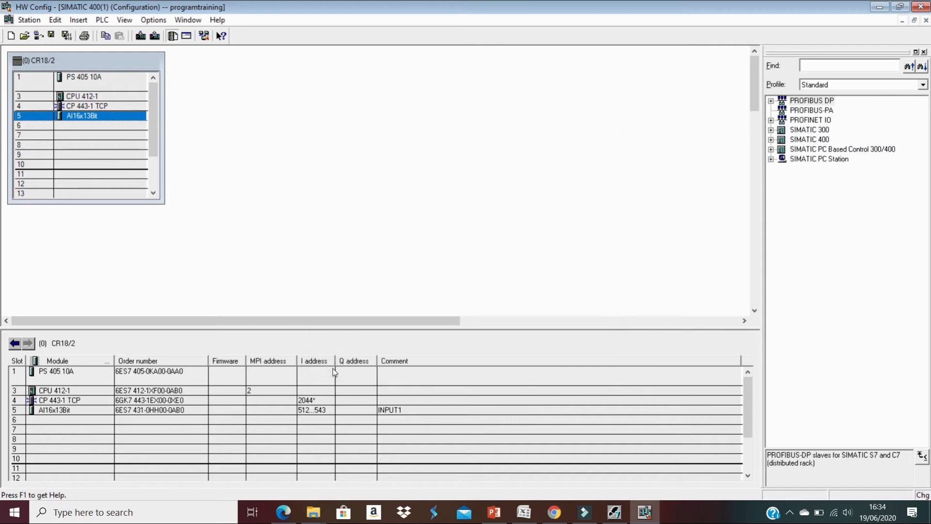
- Insert the AO8x13Bit analog output module from the SM-400 AO-400 group into slot 6 of the rack
click(115, 127)
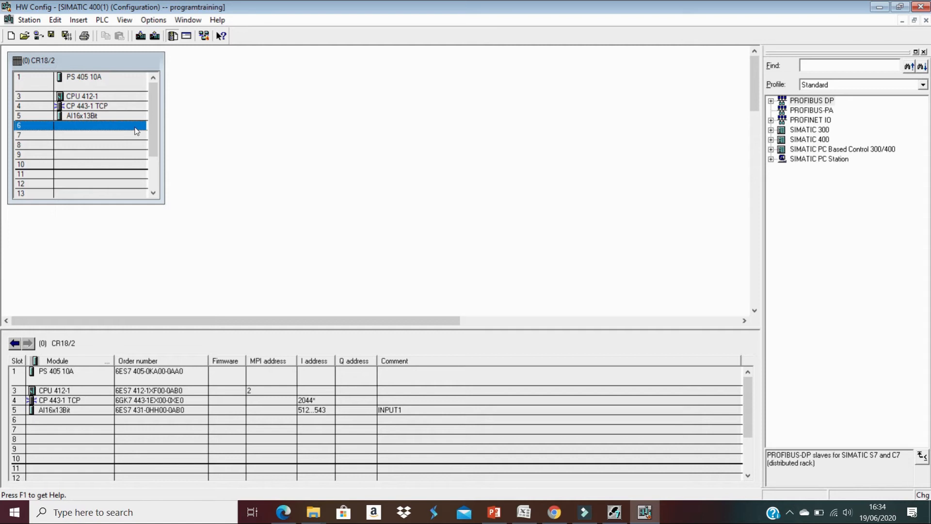
right_click(137, 131)
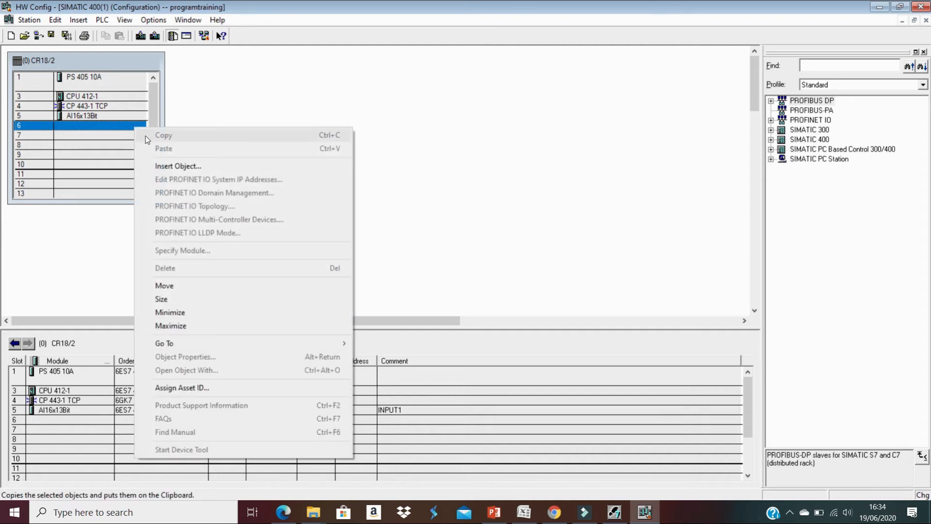
click(174, 167)
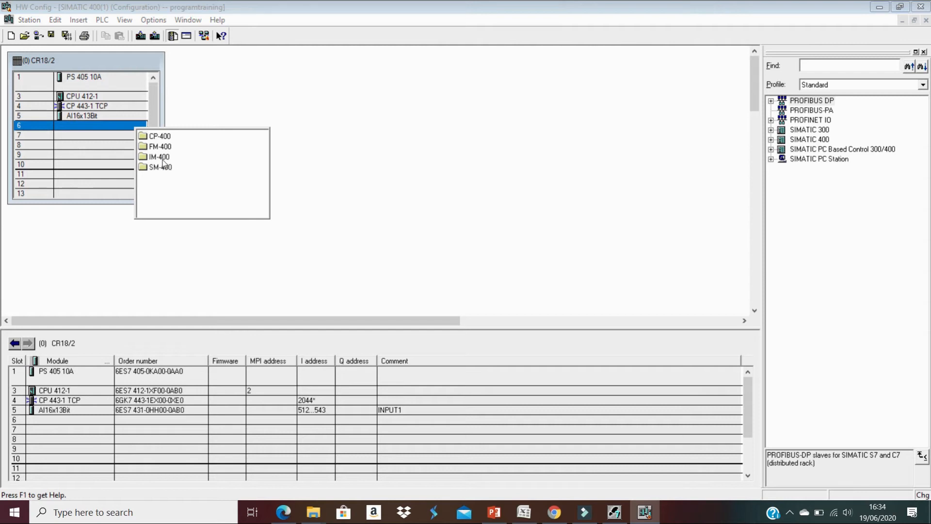
mouse_move(160, 171)
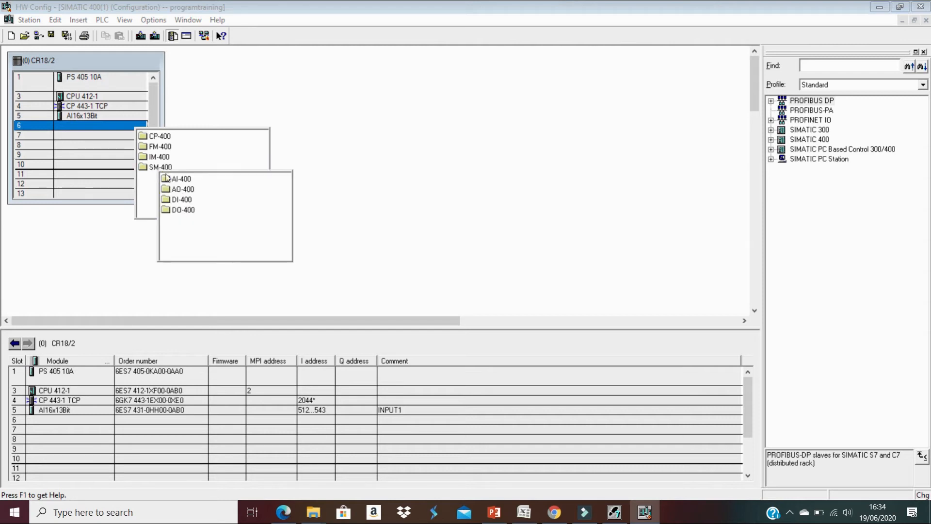
mouse_move(183, 193)
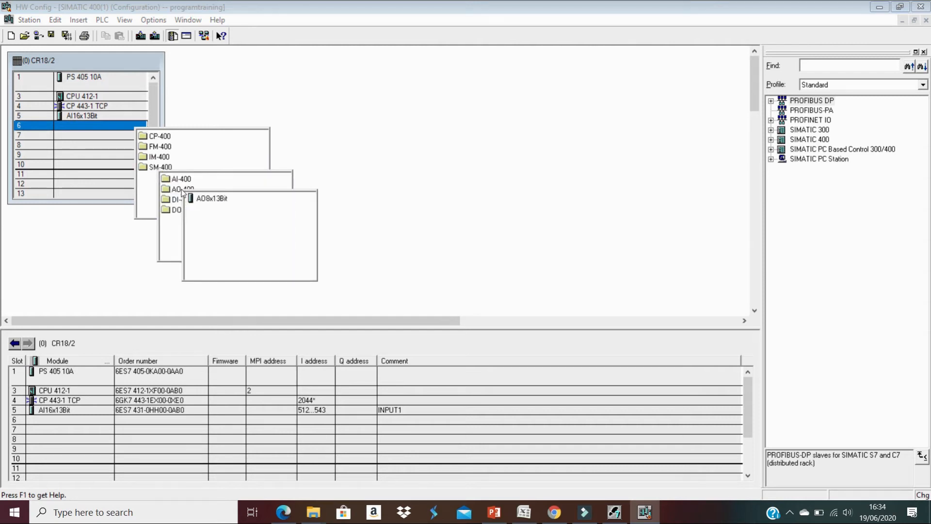
click(212, 199)
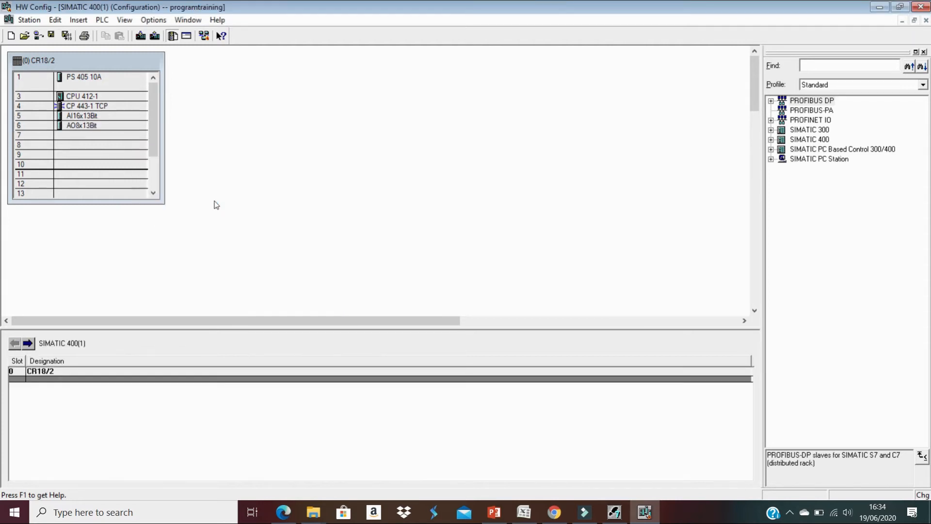
- Enter ANALOG OUTPUT1 as the slot 6 module's comment and set its output start address to 256
double_click(109, 127)
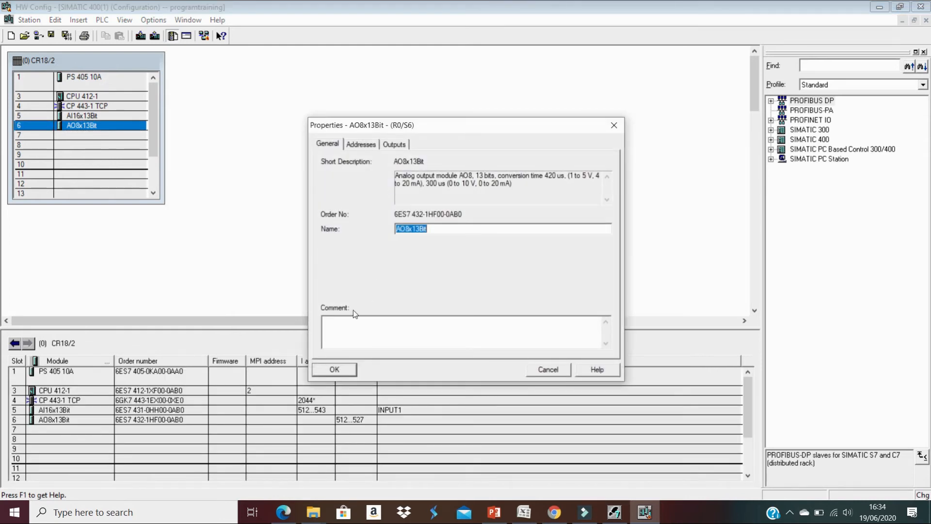
text(ANALOG OUTPUT1)
click(374, 144)
text(256)
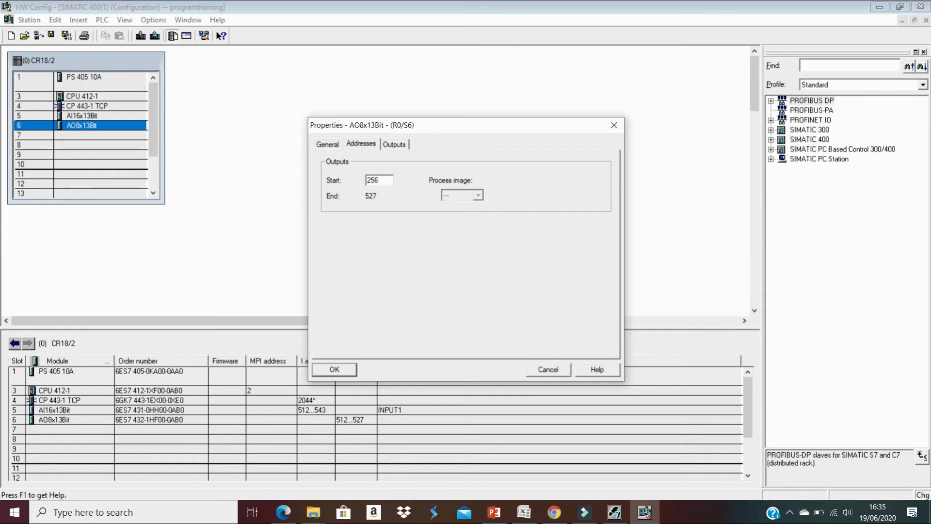
- Set output 4 of the AO8x13Bit module to I (current) and check its output range options
click(407, 146)
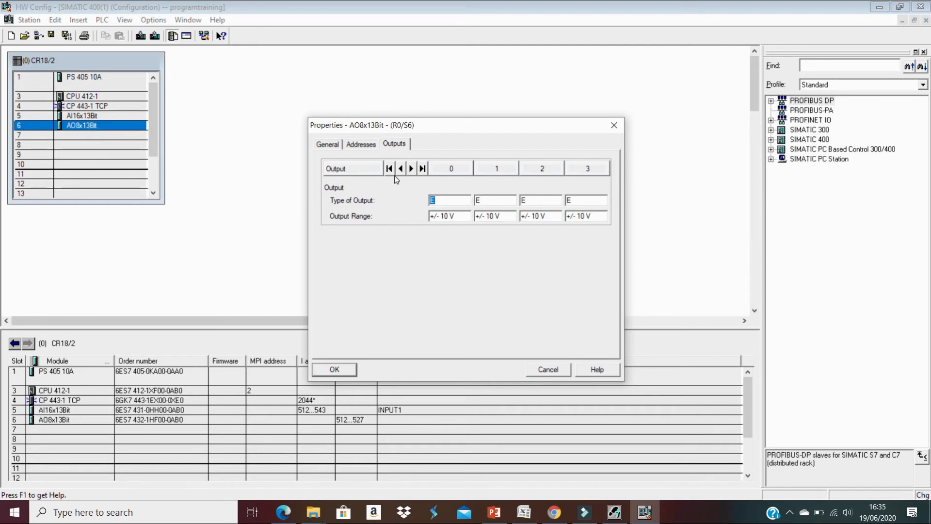
click(411, 168)
click(410, 168)
click(411, 168)
click(411, 168)
click(439, 200)
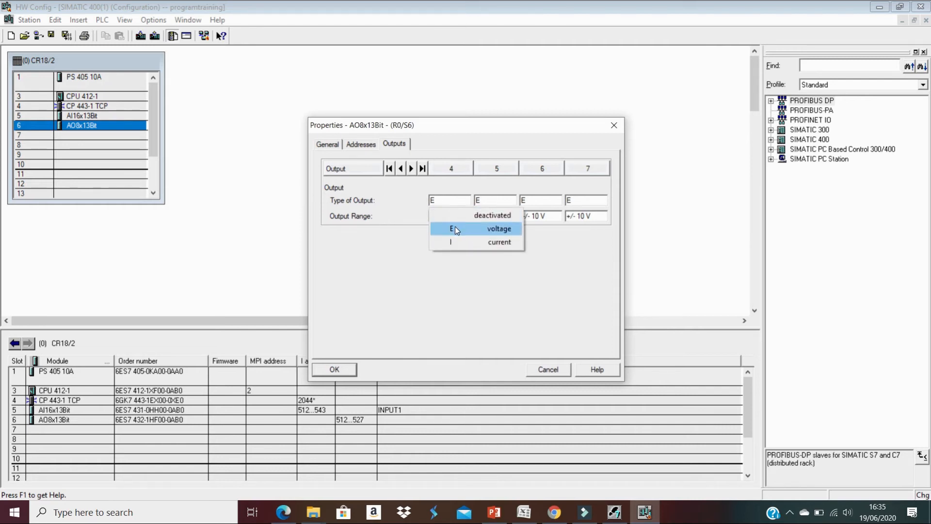
click(458, 244)
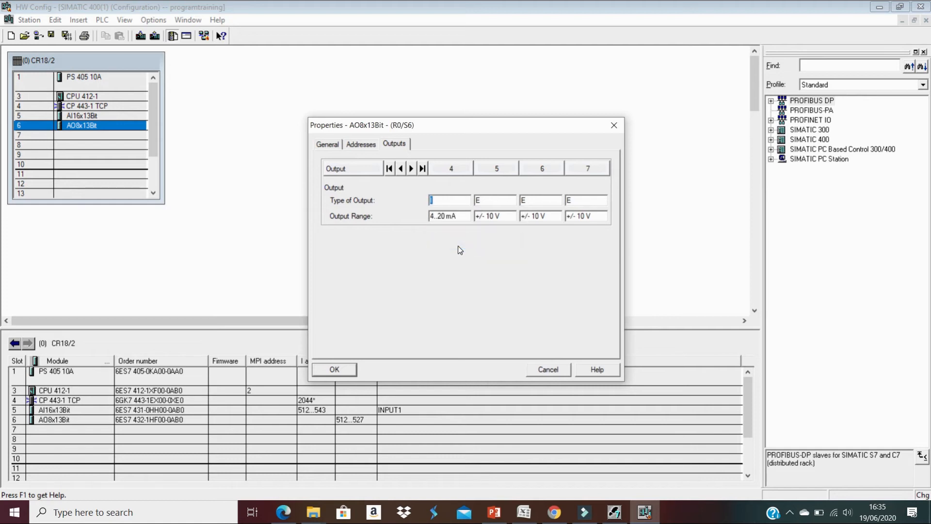
click(456, 217)
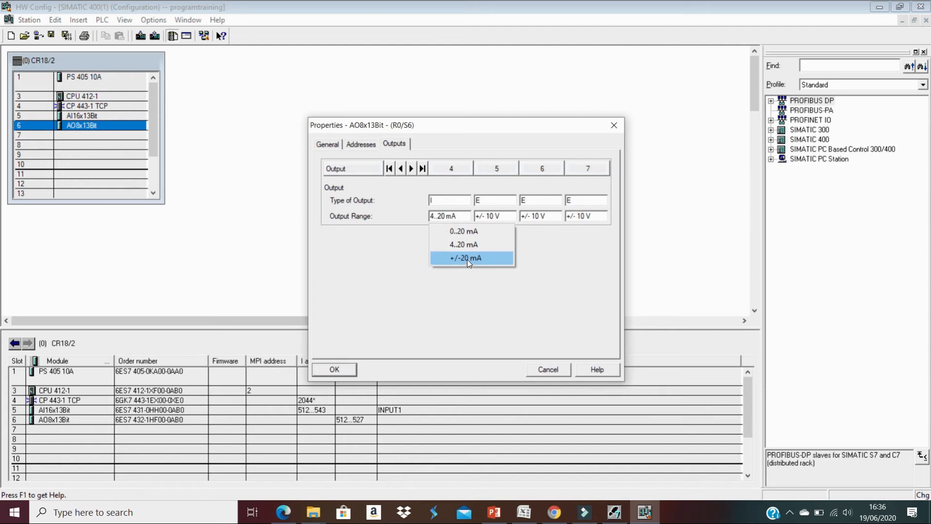
- Check the output type options for outputs 5, 6 and 7, and go back through the channels to output 1
click(495, 199)
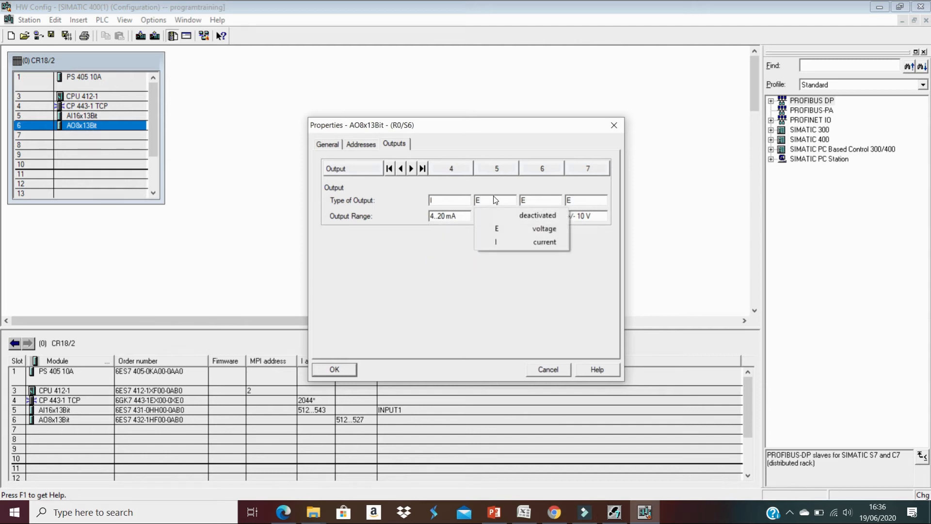
click(538, 200)
click(539, 200)
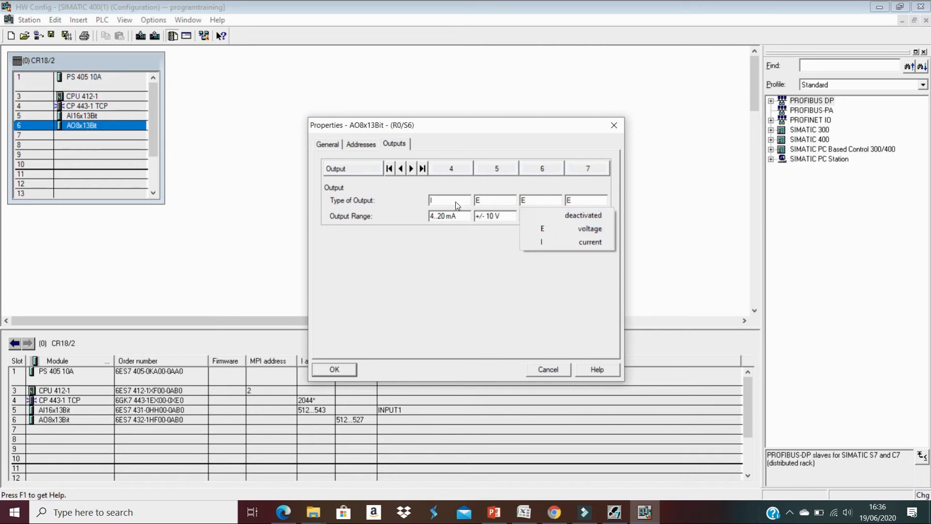
click(572, 202)
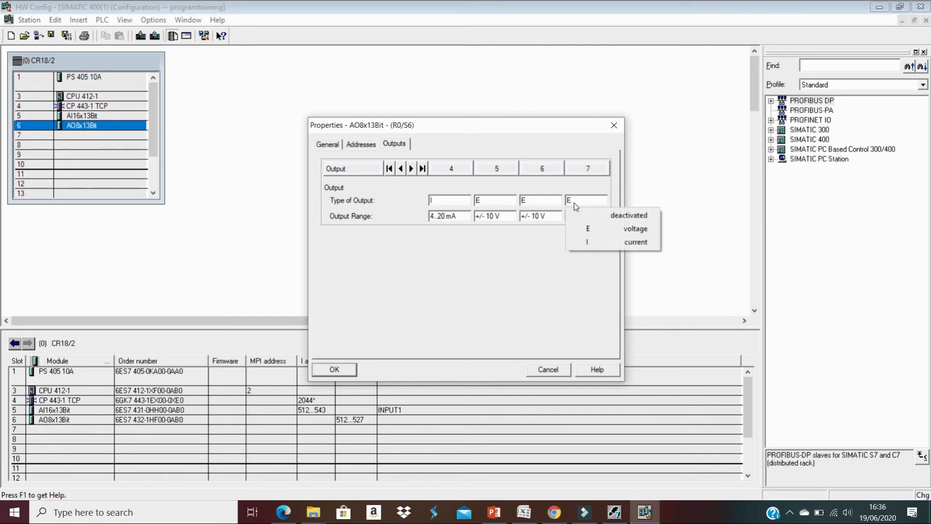
click(402, 168)
click(402, 168)
click(402, 168)
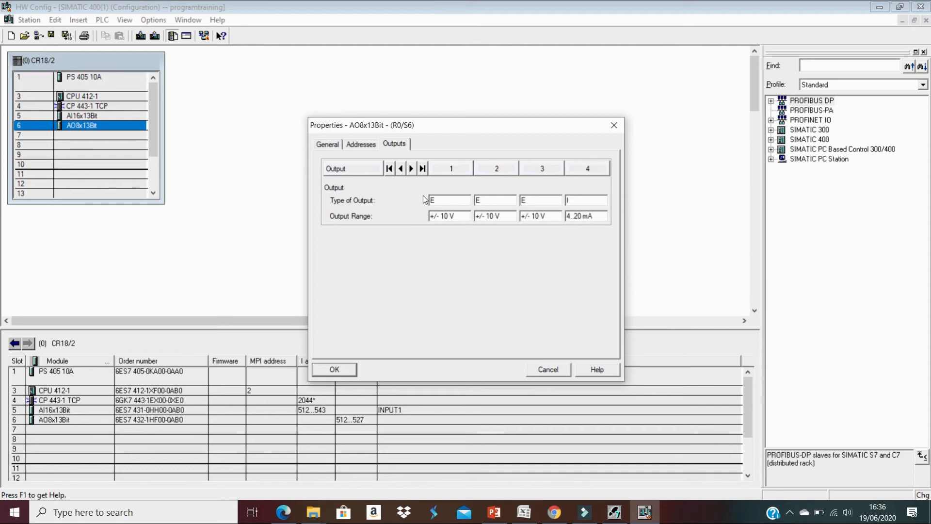
- Accept the AO8x13Bit module's properties and insert a DI32xDC 24V digital input module from the SM-400 DI-400 group into slot 7
click(353, 371)
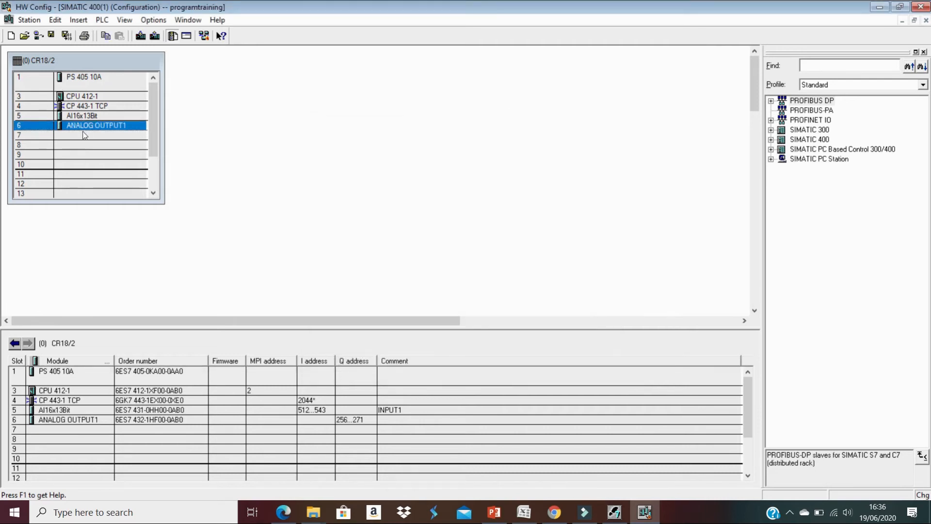
click(85, 138)
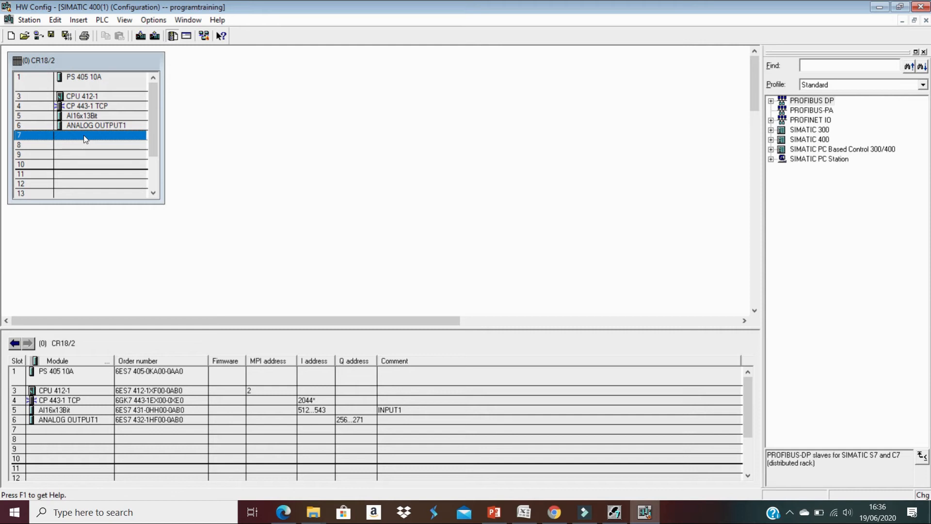
right_click(85, 138)
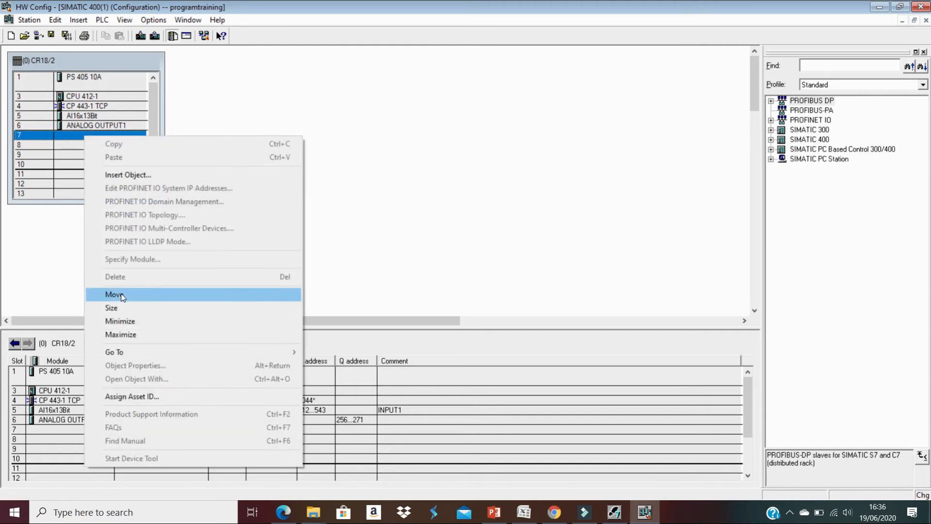
click(129, 174)
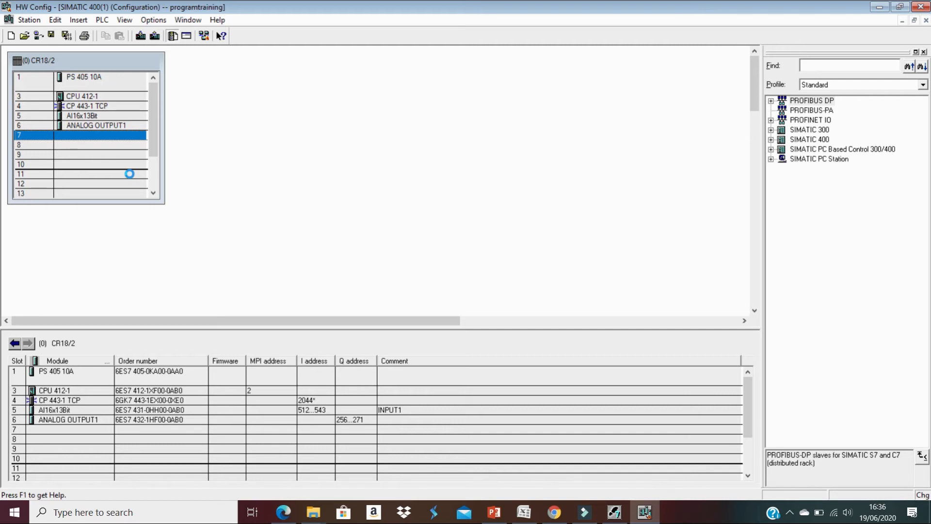
mouse_move(107, 177)
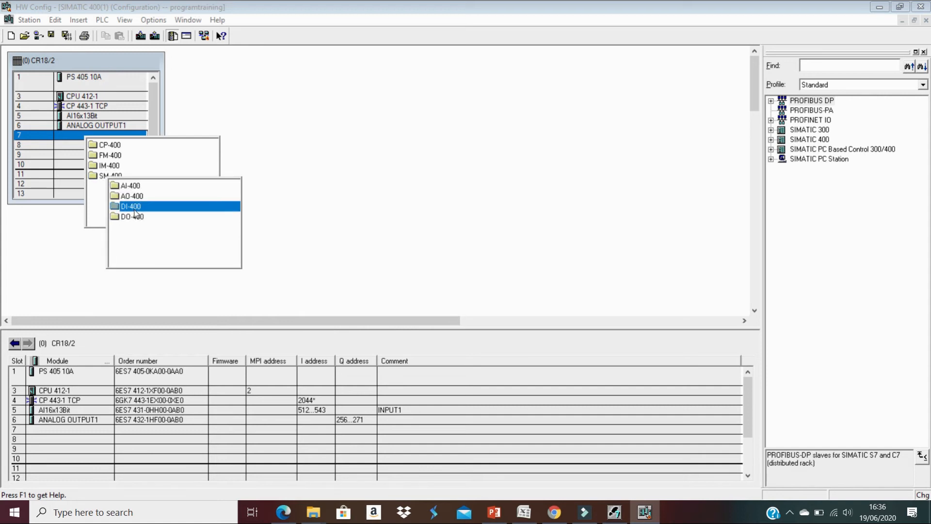
mouse_move(136, 211)
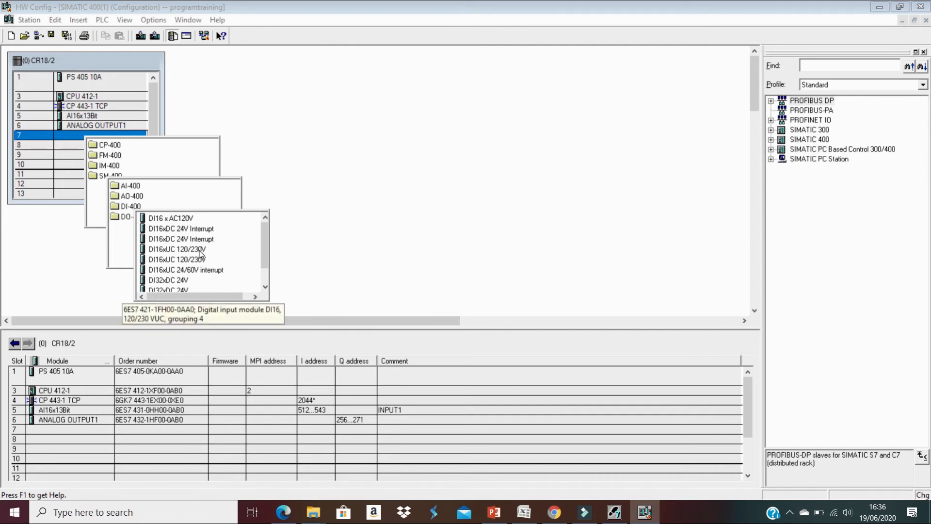
drag(266, 258, 265, 265)
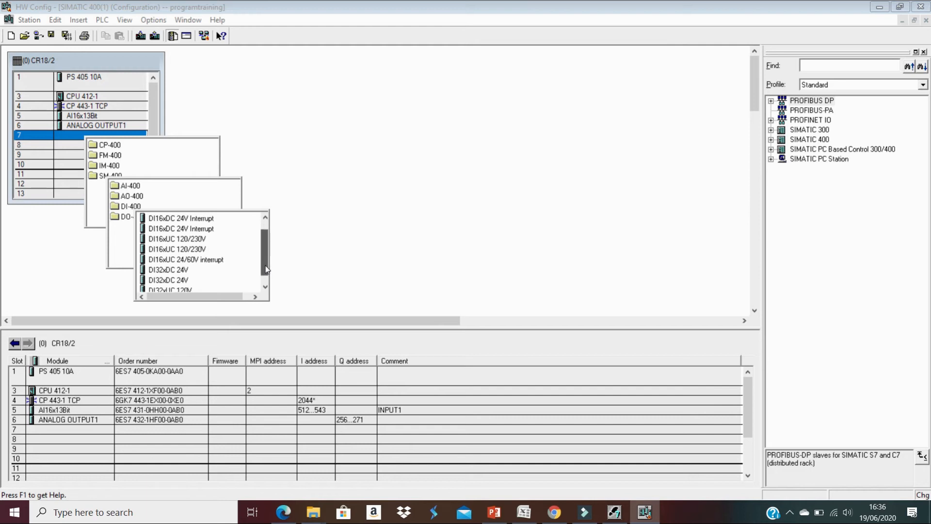
click(160, 271)
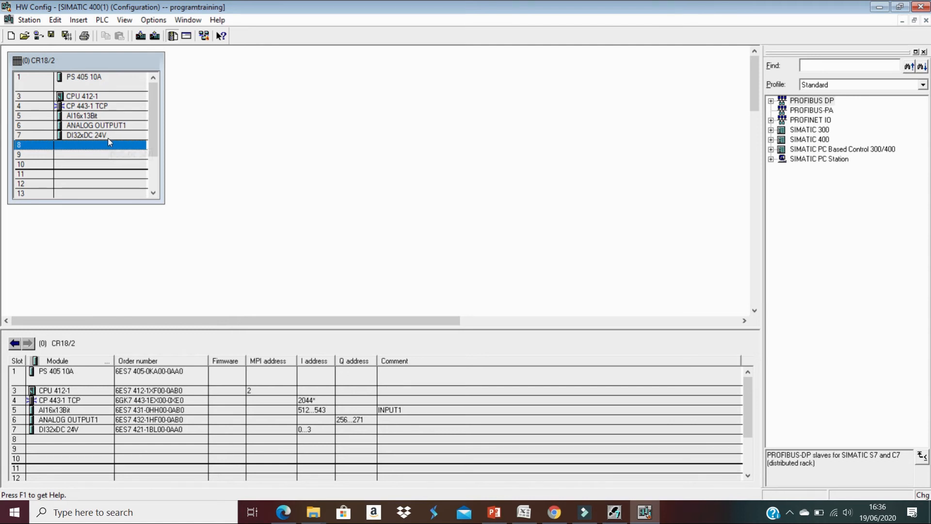
- Name the slot 7 module DIGITAL INPUT1 and show its address settings
click(107, 138)
double_click(109, 139)
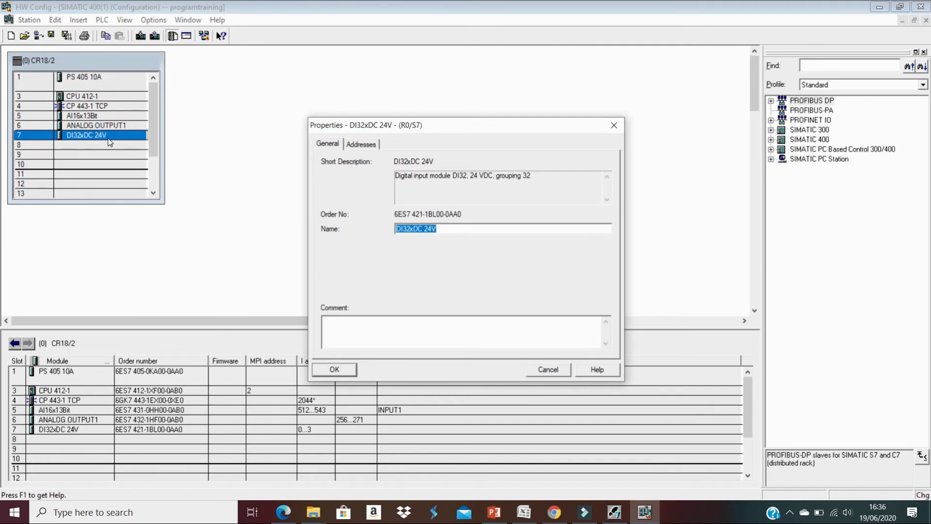
text(DIGITAL INPUT1)
click(371, 144)
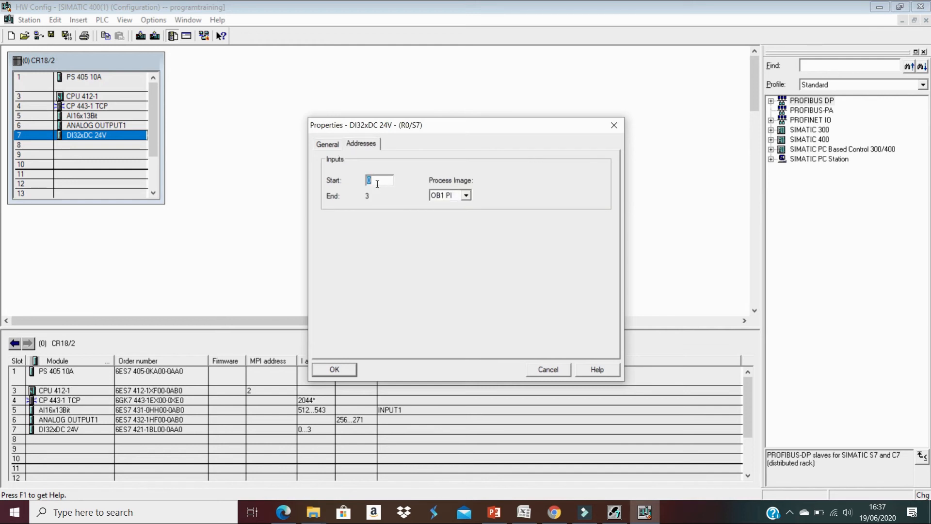
- Try to set the slot 7 module's input start address to 1
text(1)
key(BackSpace)
text(0)
key(BackSpace)
text(1)
key(Return)
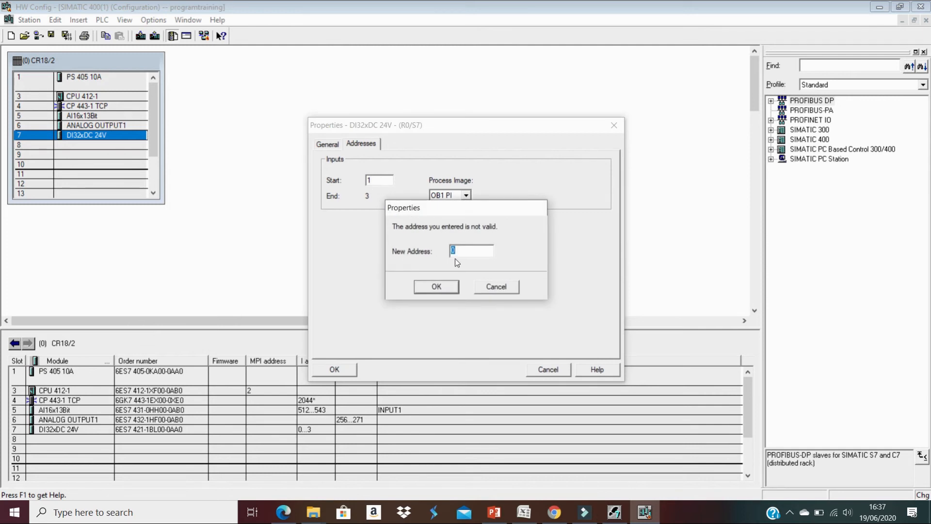
click(444, 292)
click(444, 292)
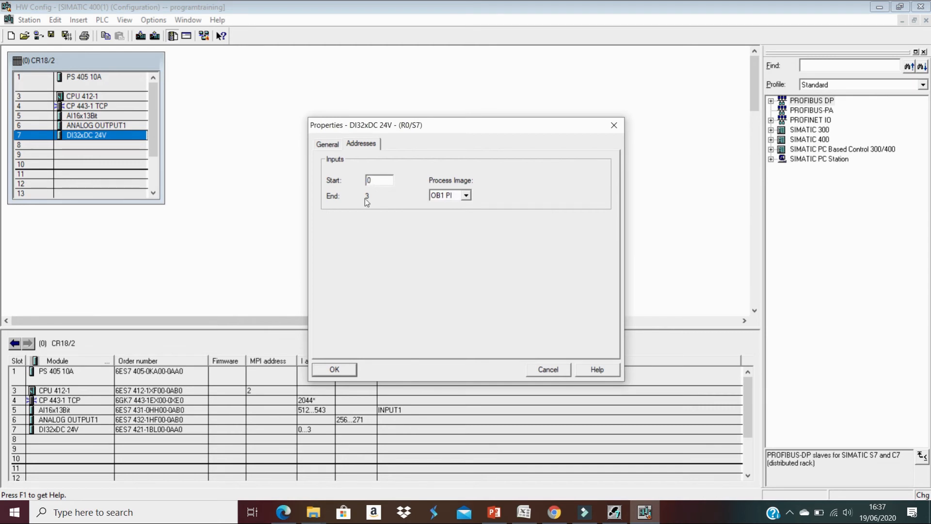
- Set the slot 7 module's input start address to 4 and accept its properties
drag(379, 180, 359, 178)
text(4)
key(Return)
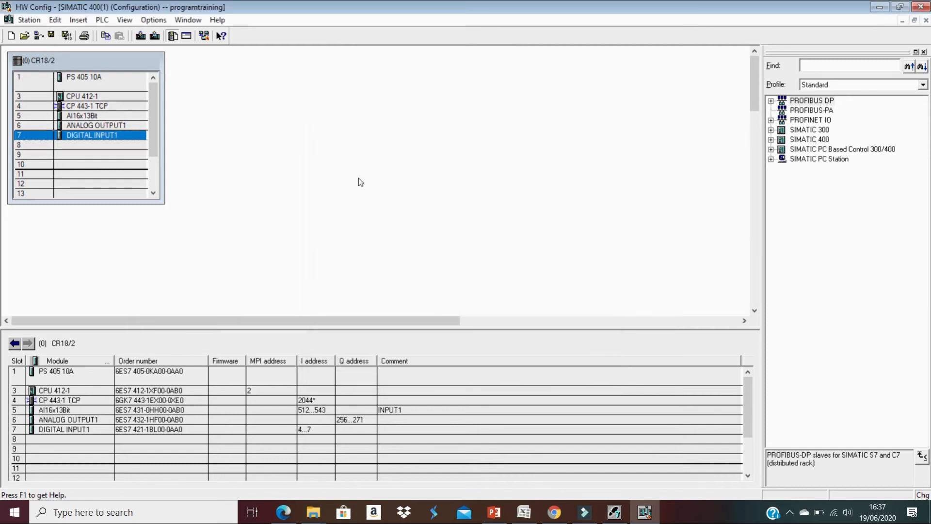
- Set the DIGITAL INPUT1 module's input start address to 0, accept it, and recheck the address settings
double_click(108, 138)
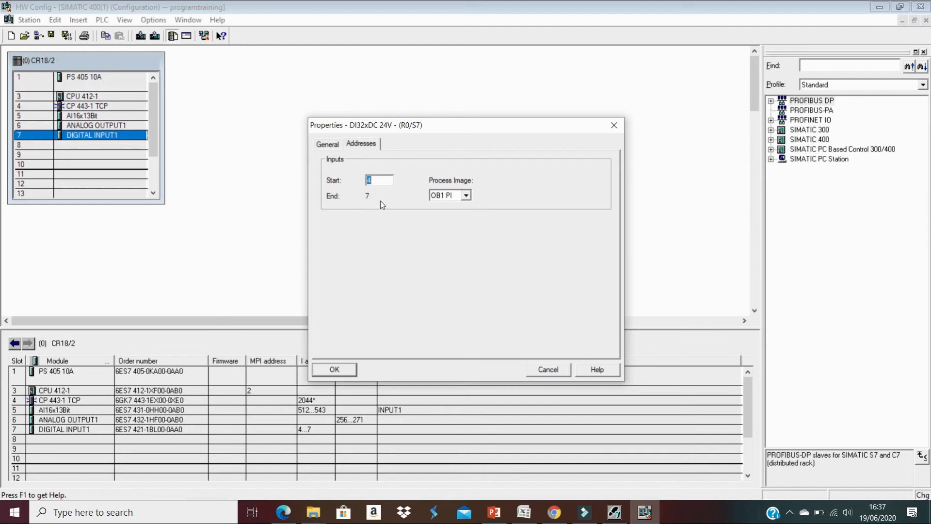
click(378, 180)
key(BackSpace)
text(0)
double_click(369, 181)
key(Return)
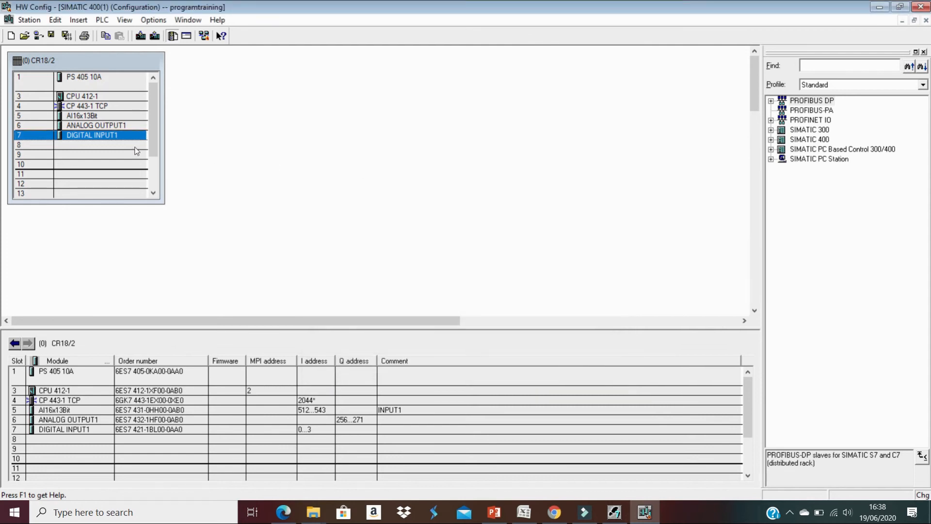
double_click(112, 135)
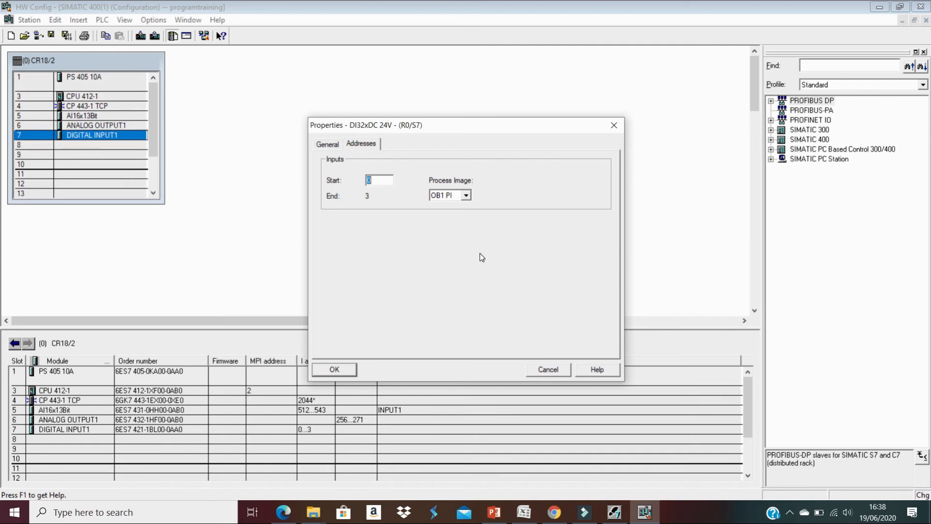
click(348, 369)
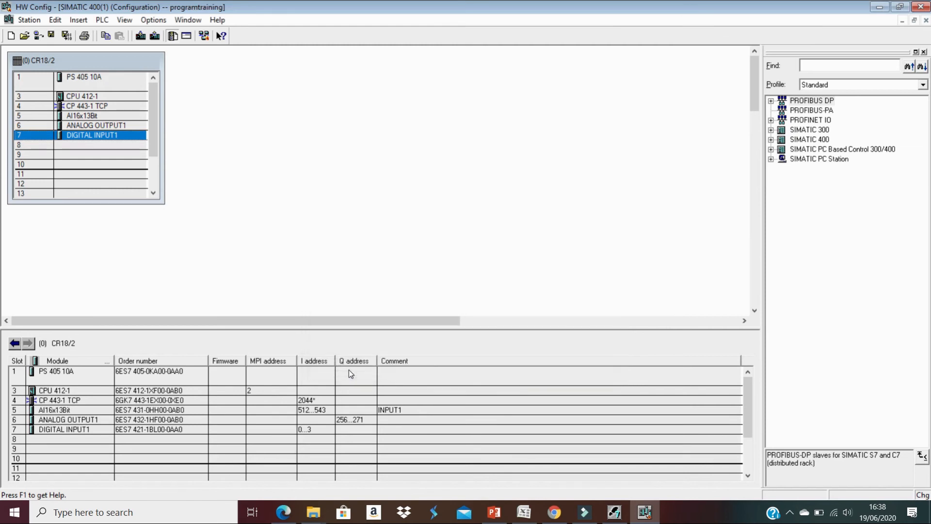
- Insert a DO16xDC 24V/2A digital output module from the SM-400 DO-400 group into slot 8
click(103, 148)
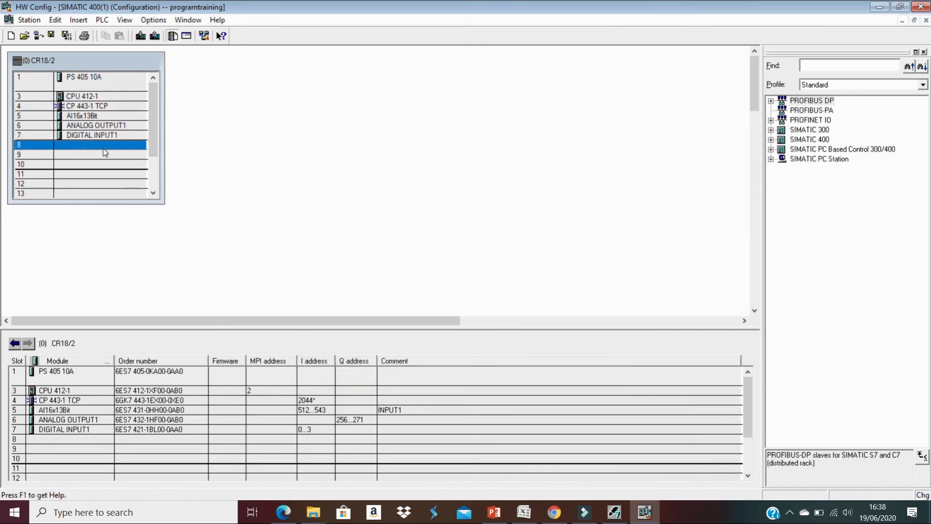
right_click(105, 153)
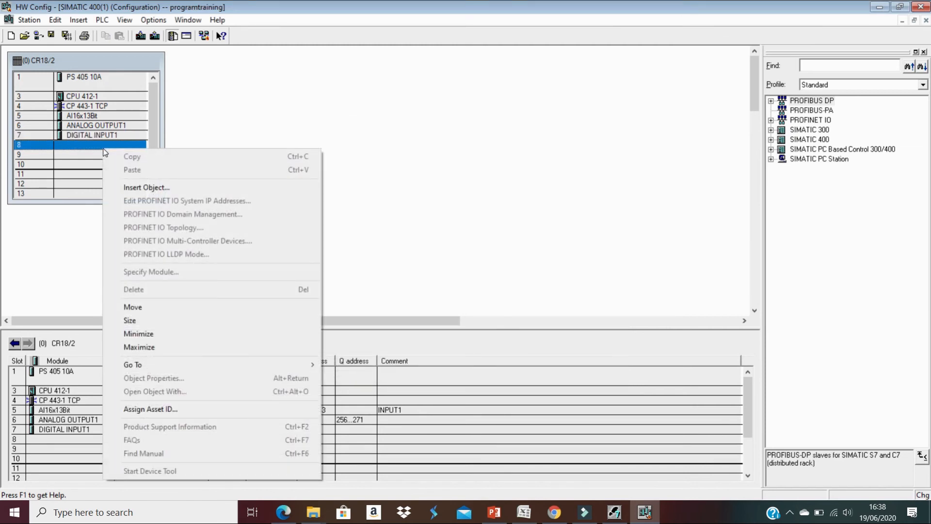
click(160, 189)
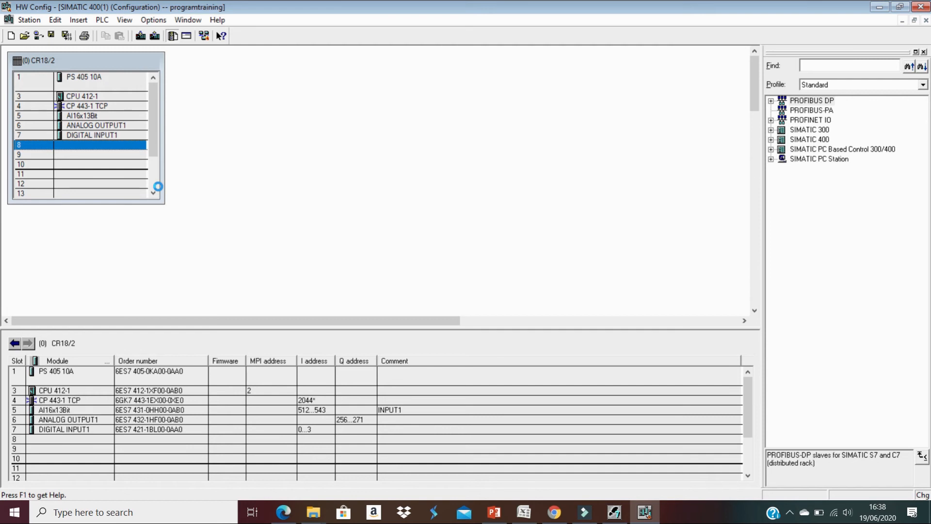
mouse_move(134, 189)
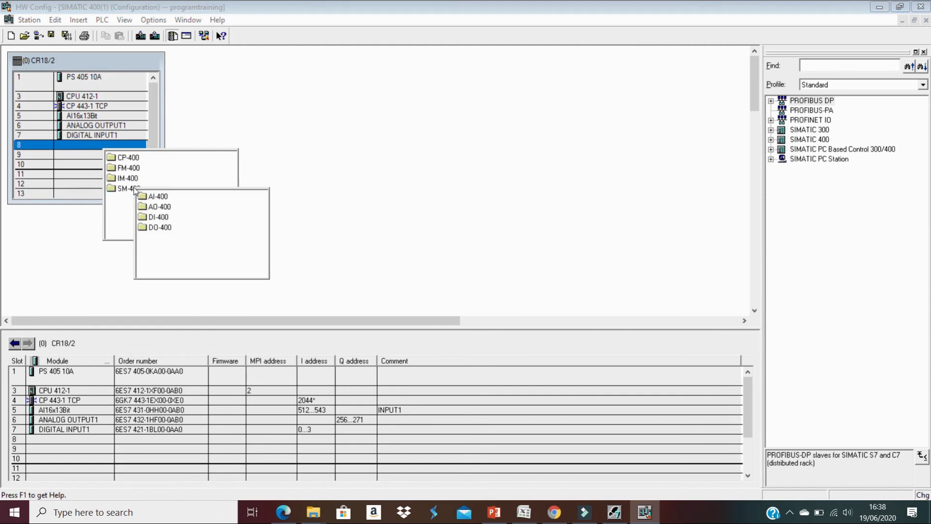
click(163, 228)
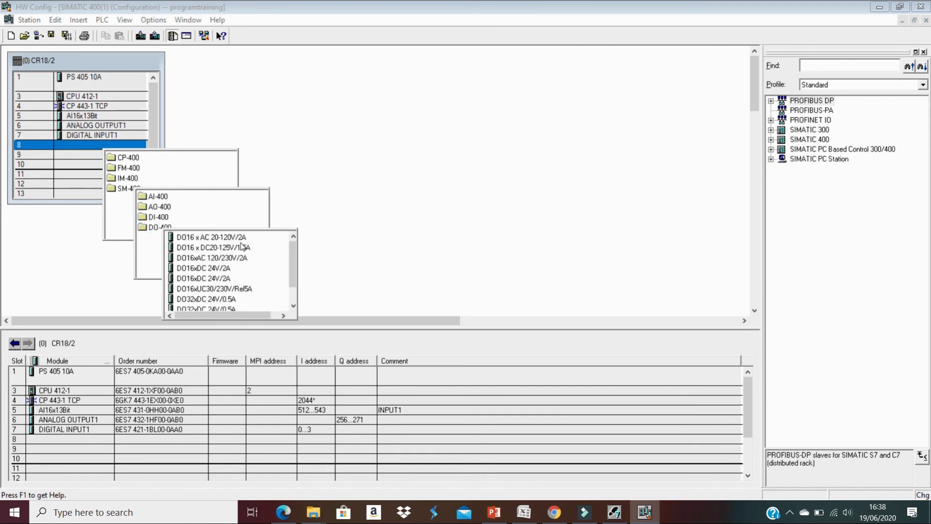
click(228, 268)
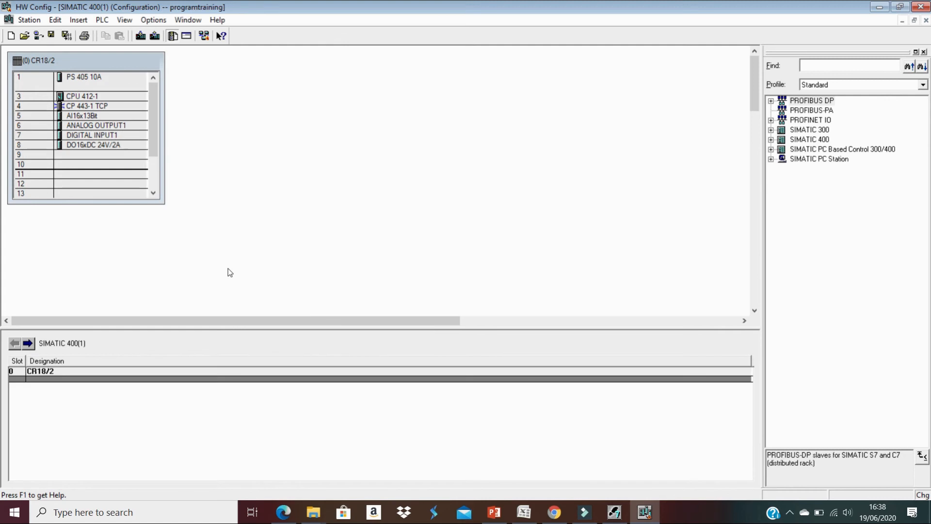
- Name the slot 8 module DIGITAL OUTPUT and show its address settings
double_click(123, 148)
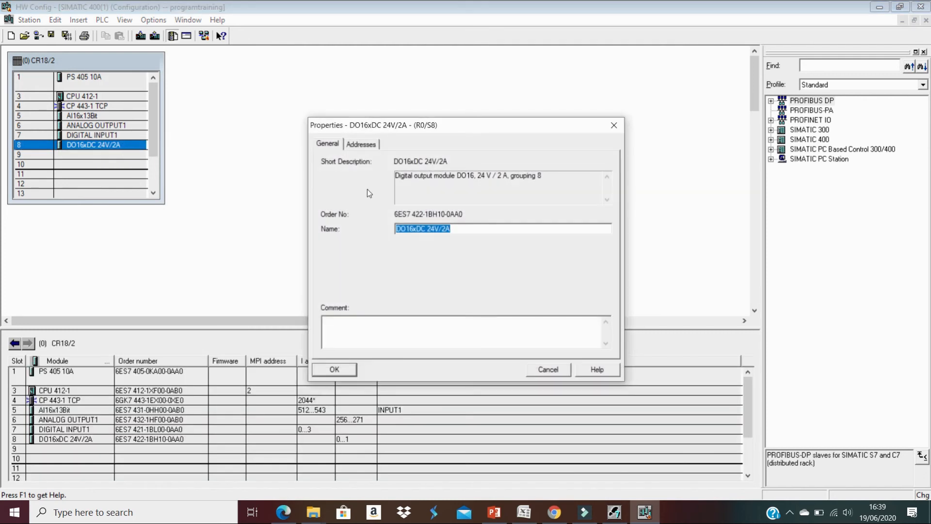
text(DIGITAL OUTPUT)
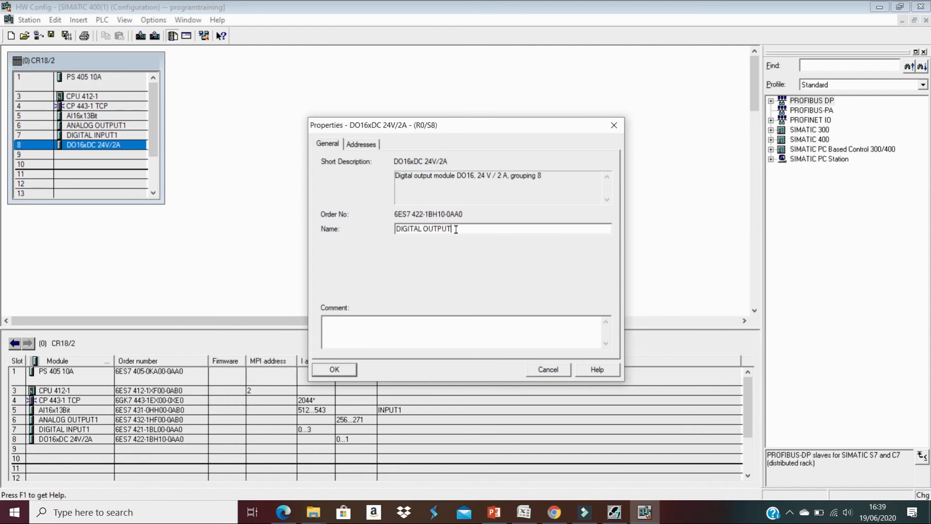
click(360, 143)
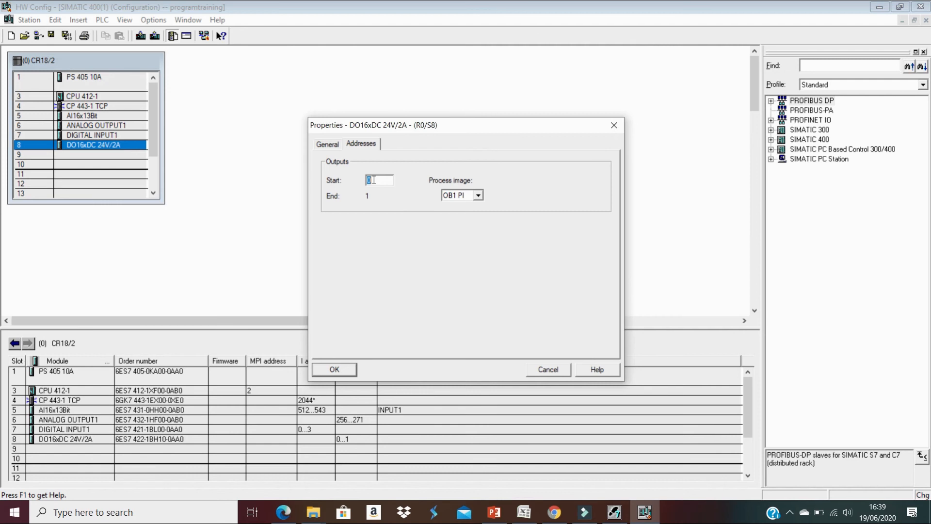
- Try to set the slot 8 module's output start address to 1 and to 2
text(1)
key(Return)
text(2)
key(Return)
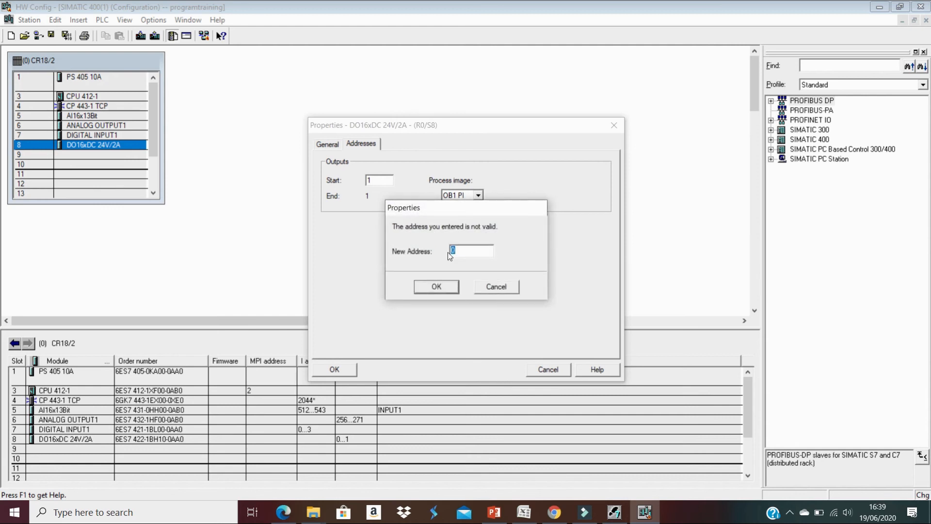
click(447, 286)
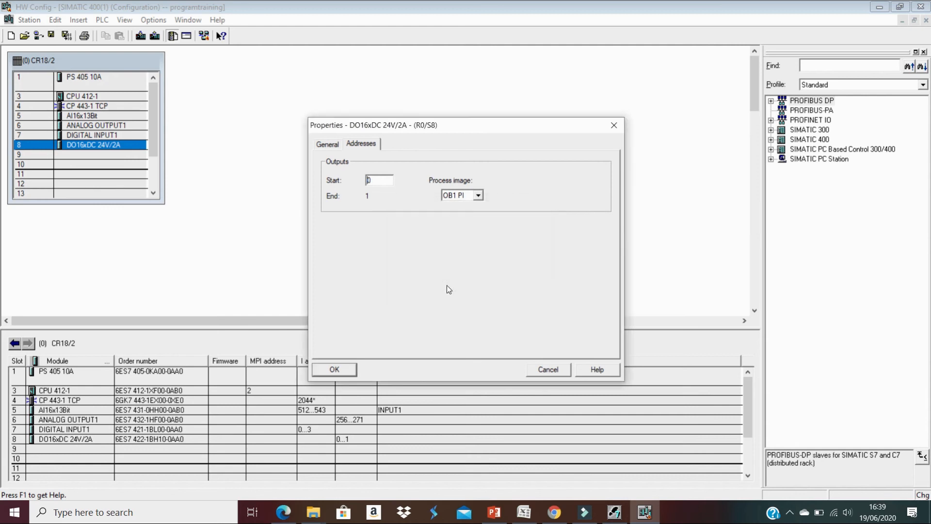
key(BackSpace)
text(2)
click(347, 369)
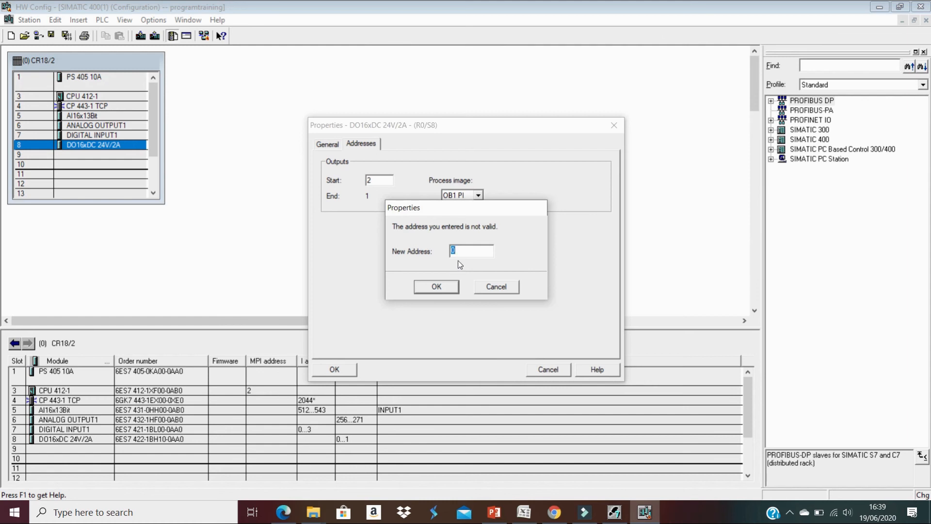
click(445, 286)
- Try output start address 3 for the slot 8 module and accept its properties with start address 0
drag(387, 180, 364, 179)
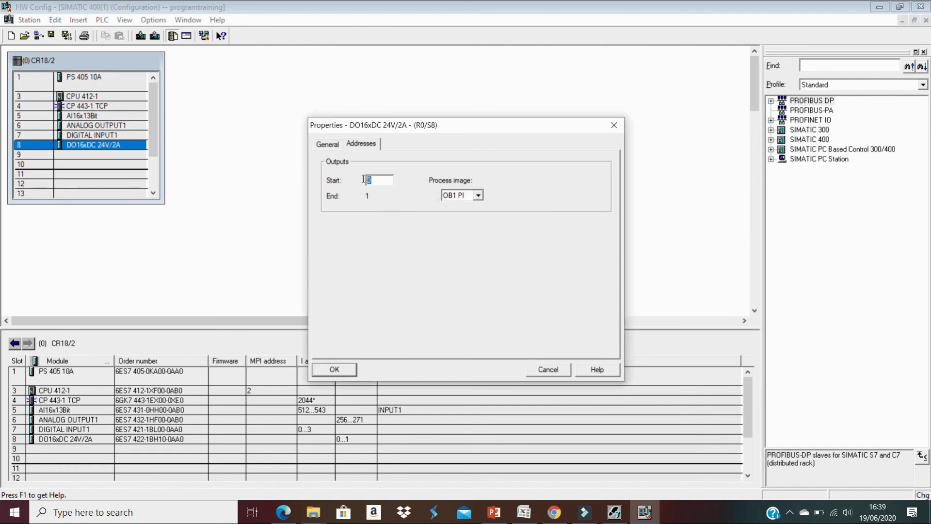
text(3)
key(Return)
key(Return)
click(337, 369)
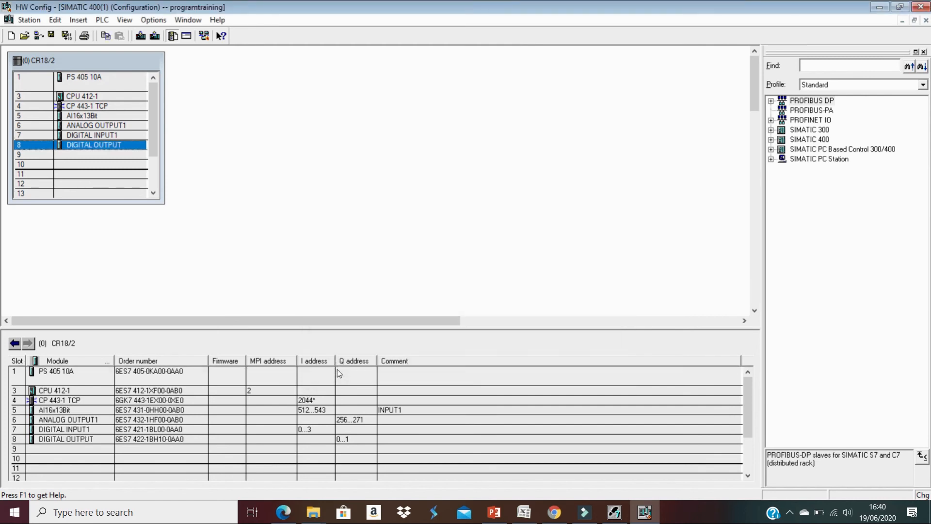
- Try again to set the DIGITAL OUTPUT module's output start address to 2, and close its properties
double_click(107, 146)
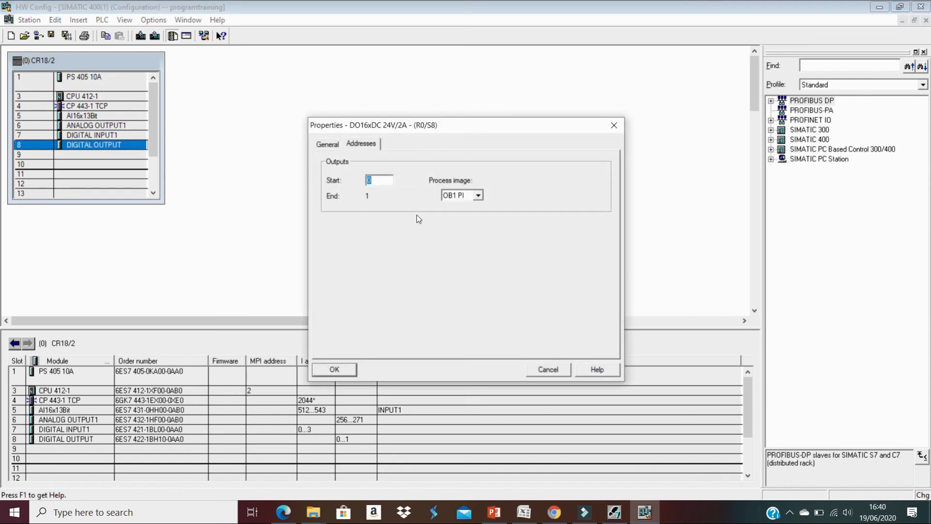
text(2)
key(Return)
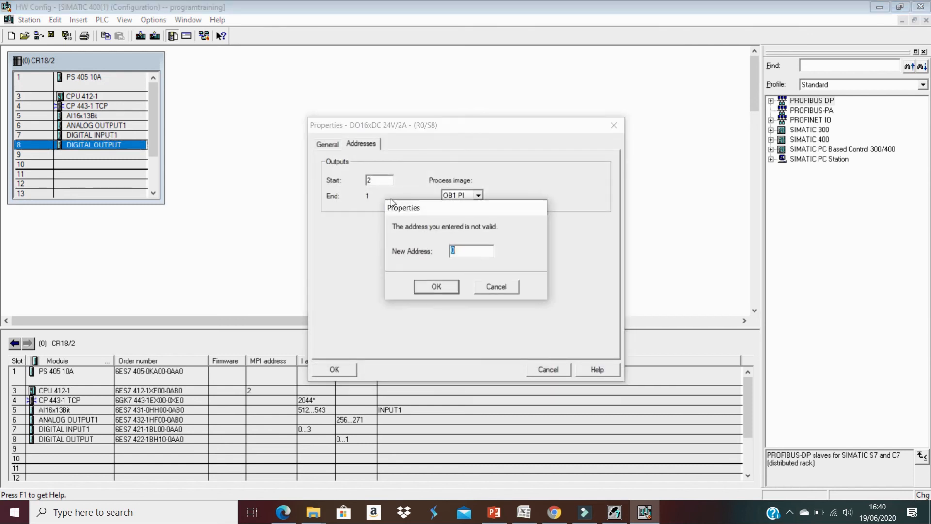
click(499, 286)
click(345, 370)
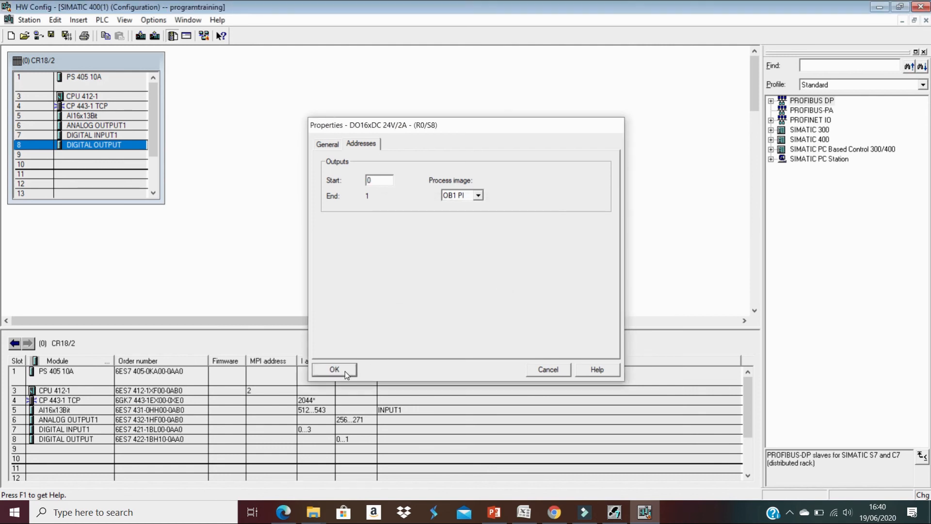
- Copy the DIGITAL OUTPUT module from slot 8 and paste it into slot 9
key(ctrl+c)
click(97, 159)
key(ctrl+v)
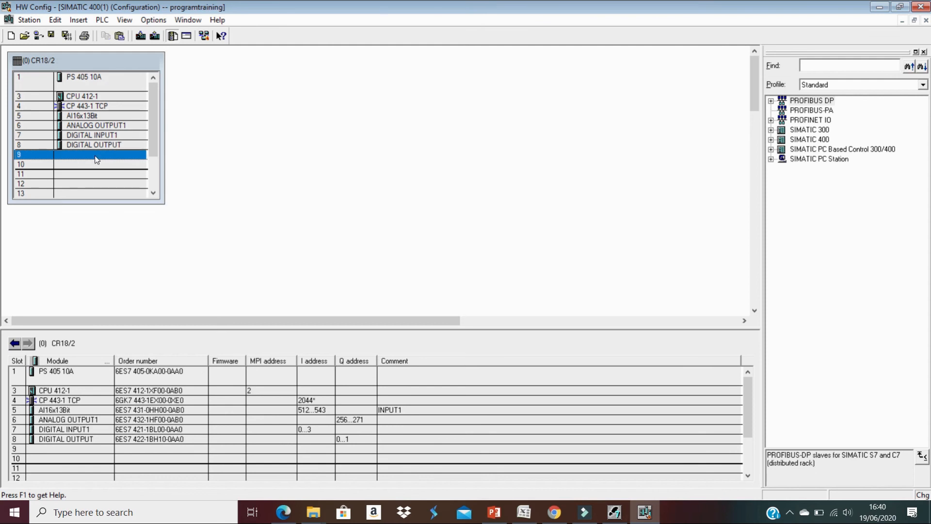
- Check the output addresses of the DIGITAL OUTPUT module in slot 9 and accept its properties
double_click(103, 158)
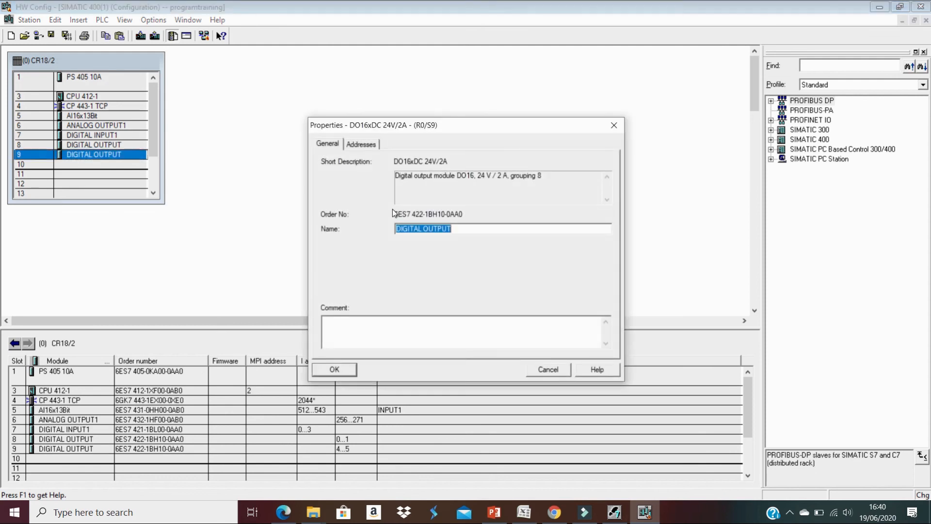
click(361, 144)
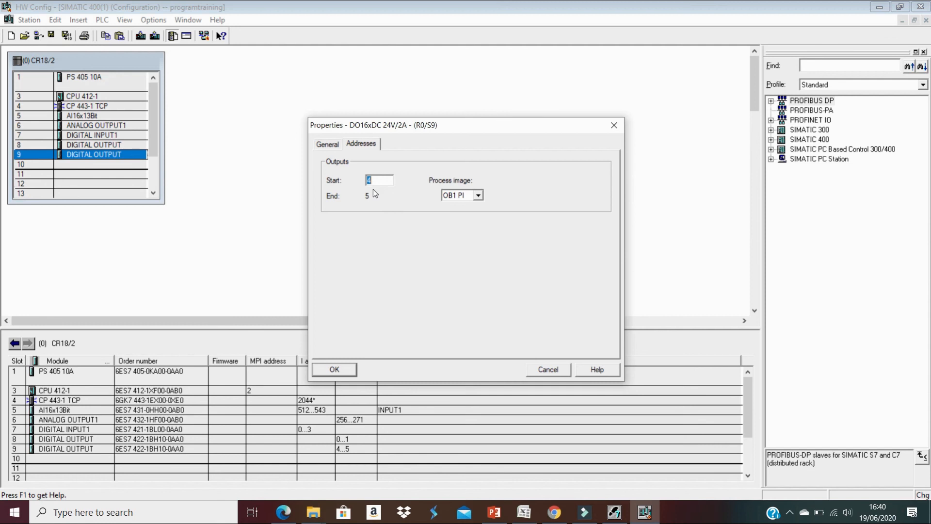
click(334, 370)
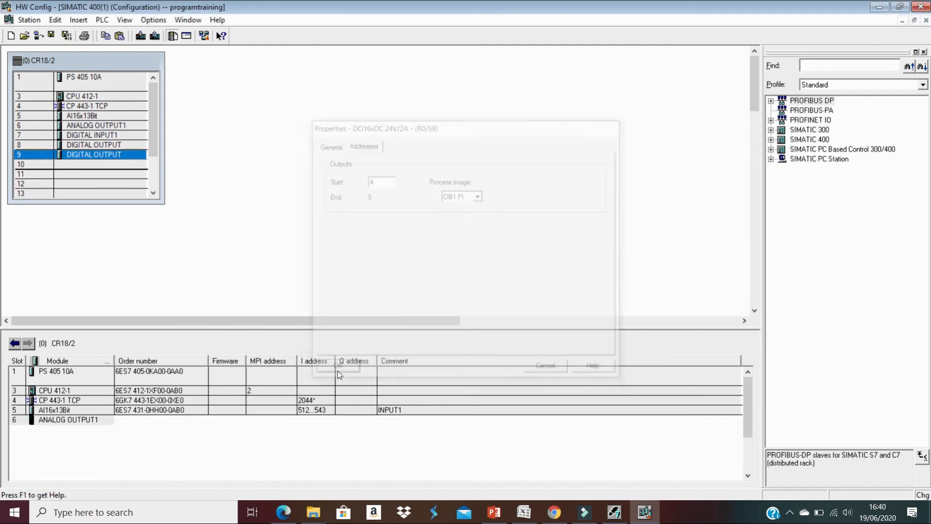
- Copy the DIGITAL OUTPUT module from slot 9 and paste it into slot 10
key(ctrl+c)
click(122, 165)
key(ctrl+v)
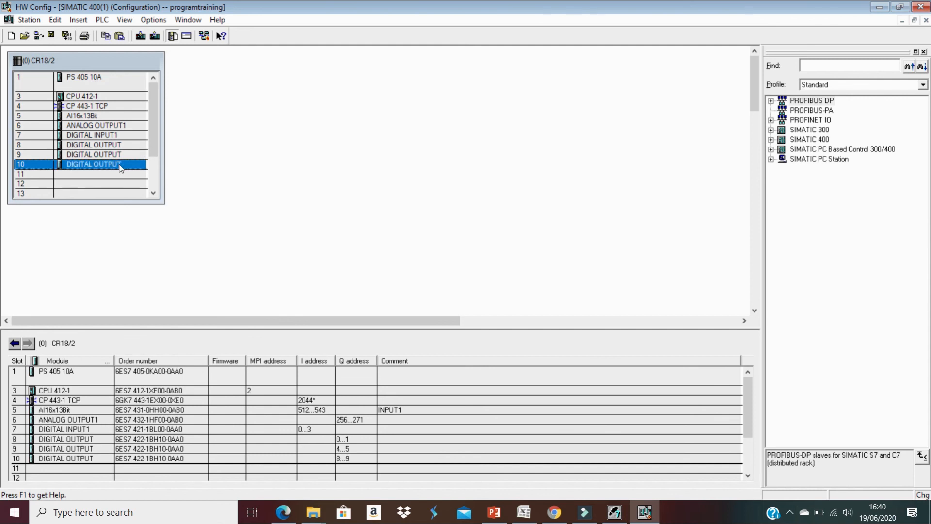
- Review the output addresses of the DIGITAL OUTPUT modules in slots 10 and 9, accepting their properties
double_click(120, 166)
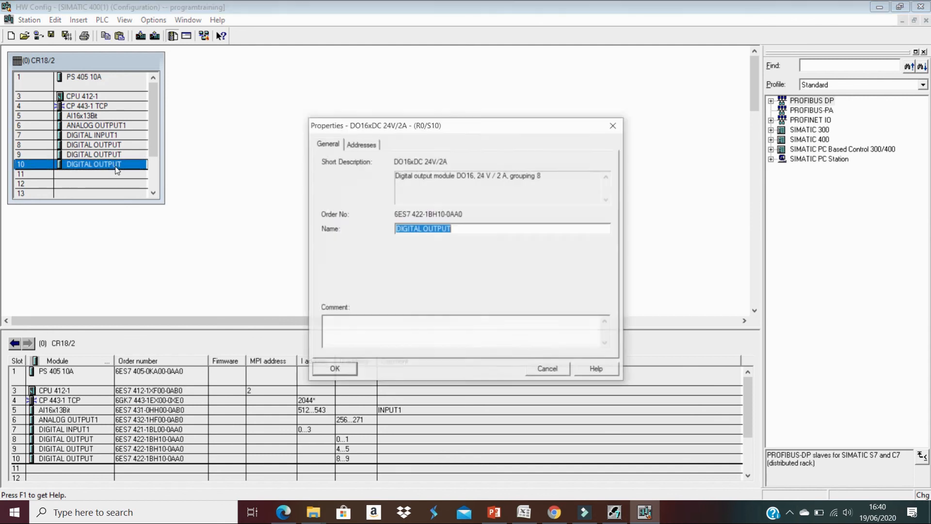
click(369, 144)
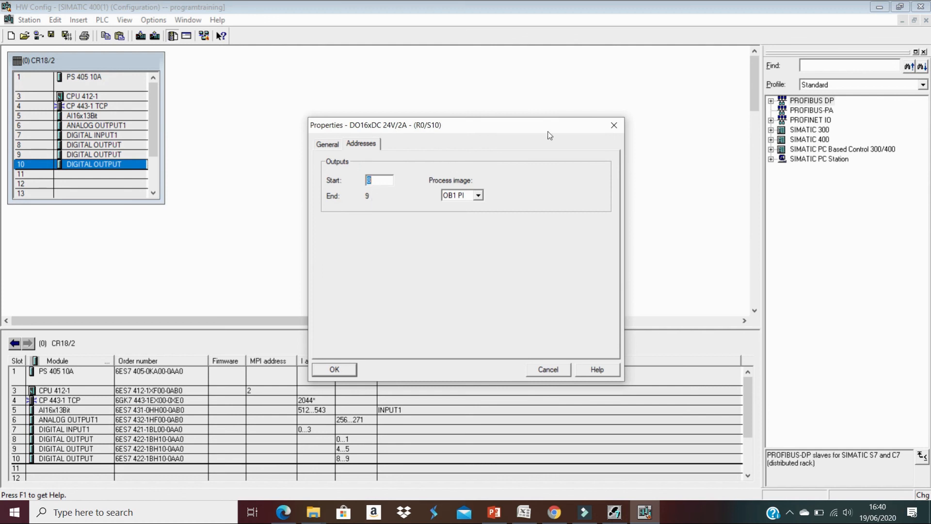
click(341, 369)
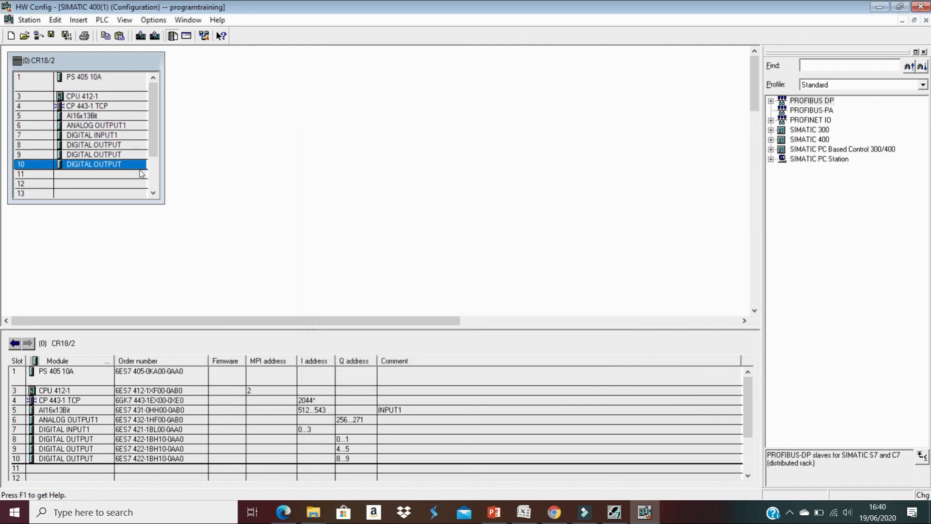
double_click(135, 155)
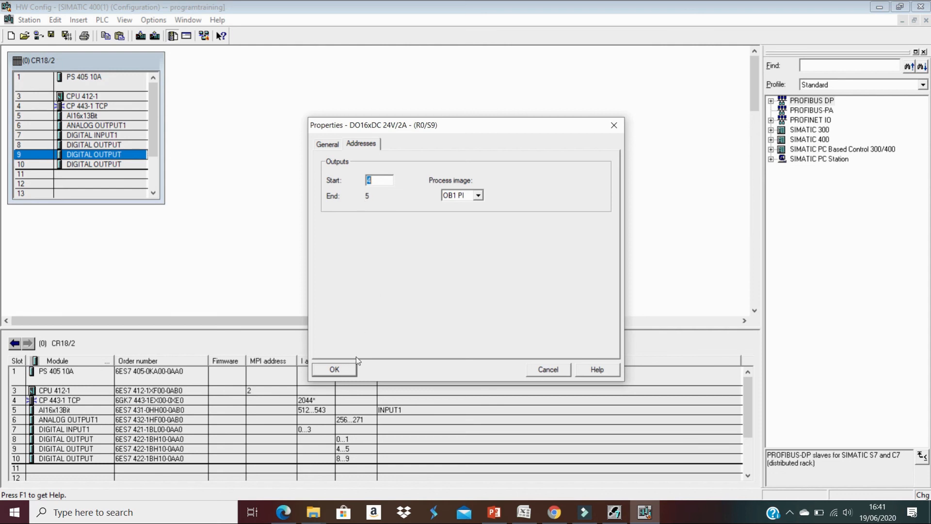
click(347, 370)
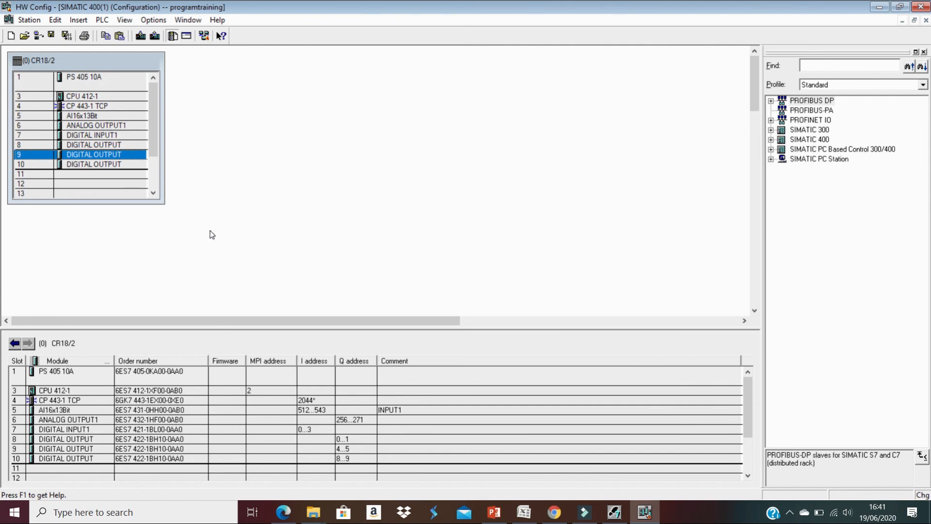
click(122, 167)
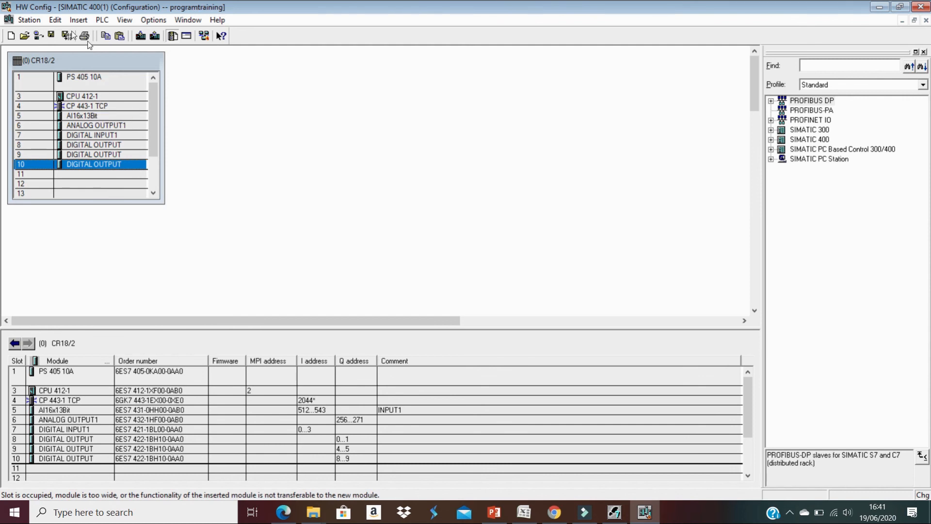
- Save and compile the station's hardware configuration, and close it to return to SIMATIC Manager
click(67, 36)
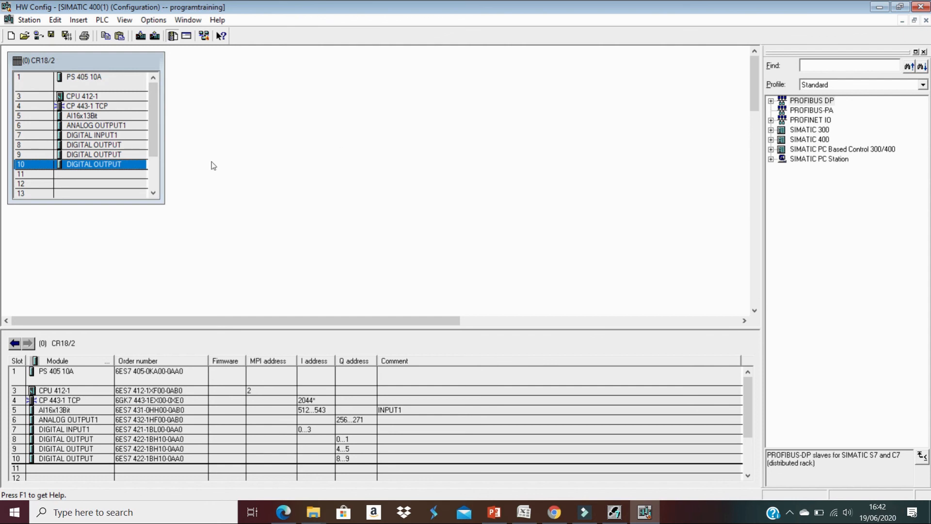
click(69, 38)
click(921, 7)
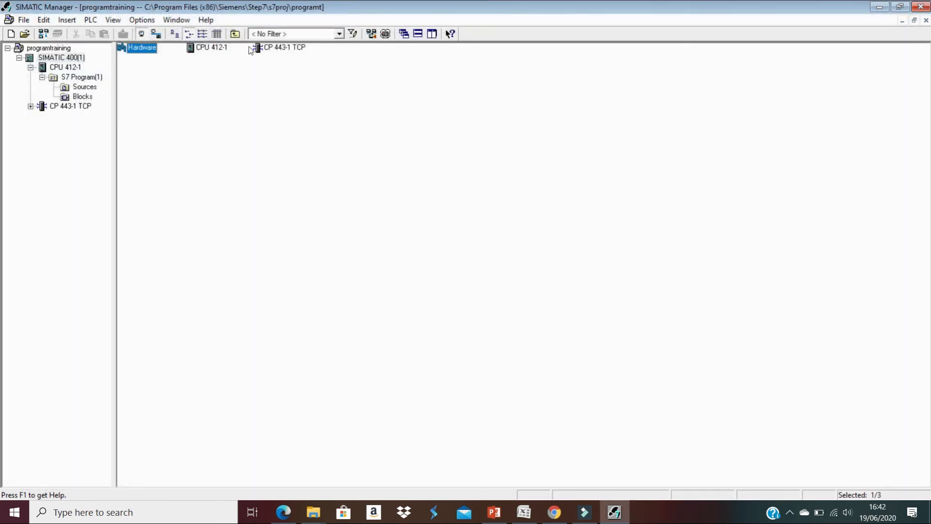